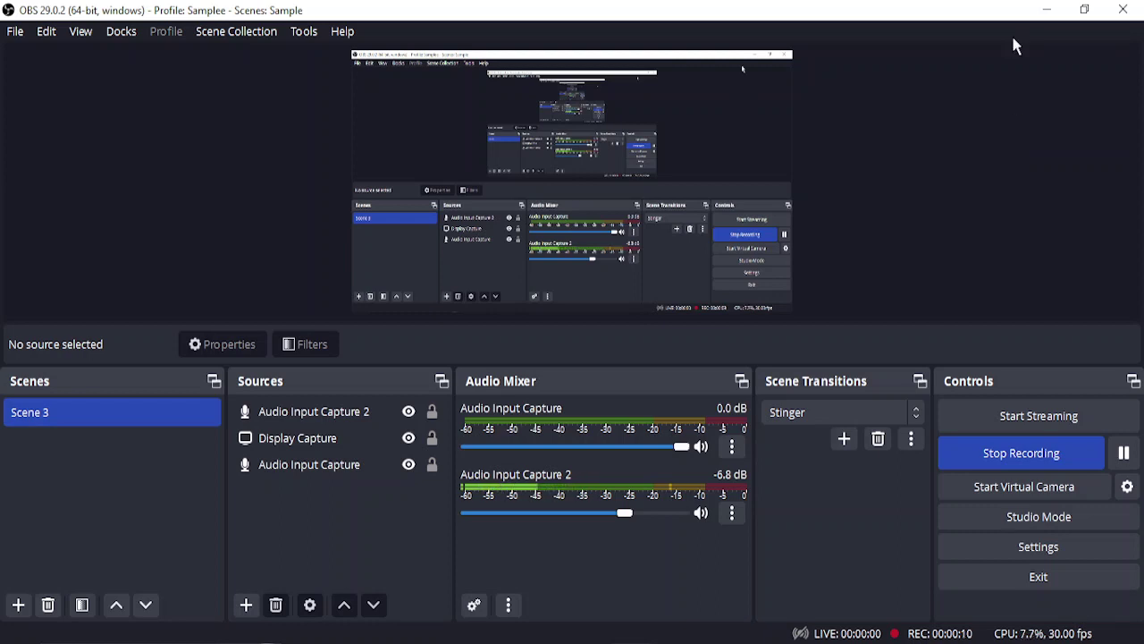
Step: Minimise OBS Studio to reveal the desktop and its green Matrix-rain wallpaper
{"action": "left_click", "coordinate": [1046, 9]}
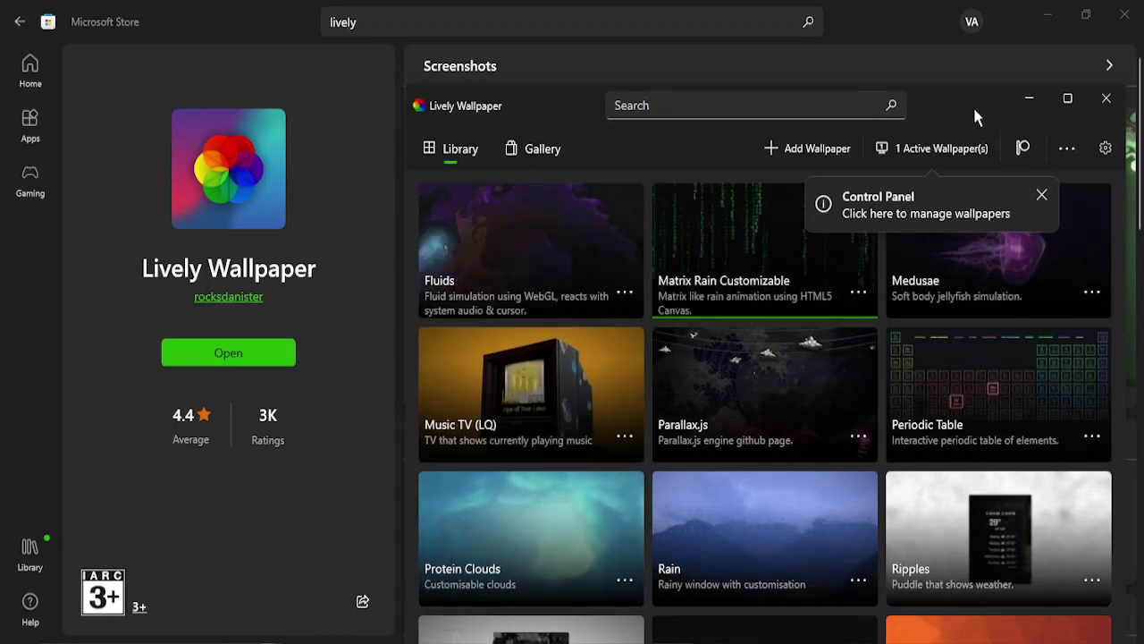
Step: Move the Lively Wallpaper window, dismiss the Control Panel tip, and apply Matrix Rain Customizable
{"action": "left_click_drag", "start_coordinate": [975, 111], "coordinate": [873, 63]}
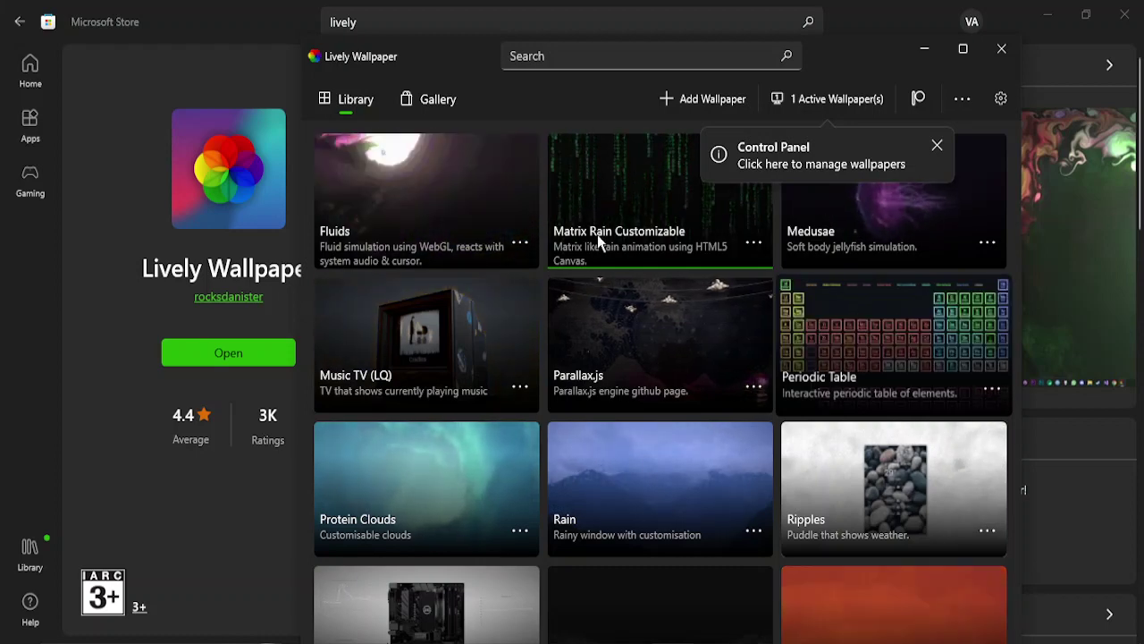
{"action": "left_click", "coordinate": [937, 145]}
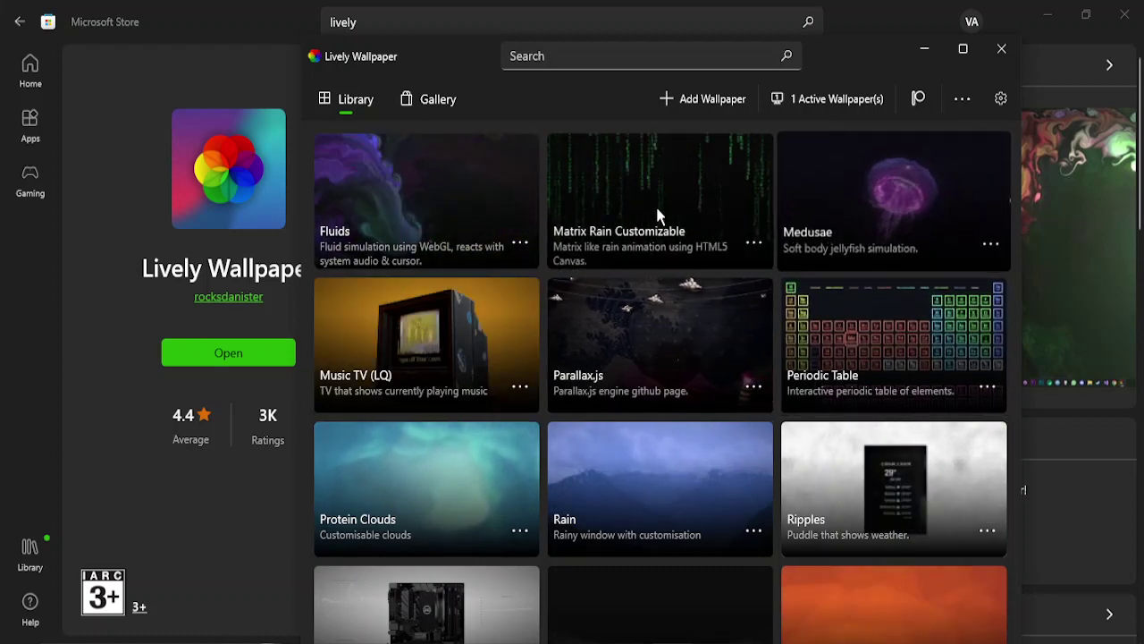
{"action": "left_click", "coordinate": [579, 246]}
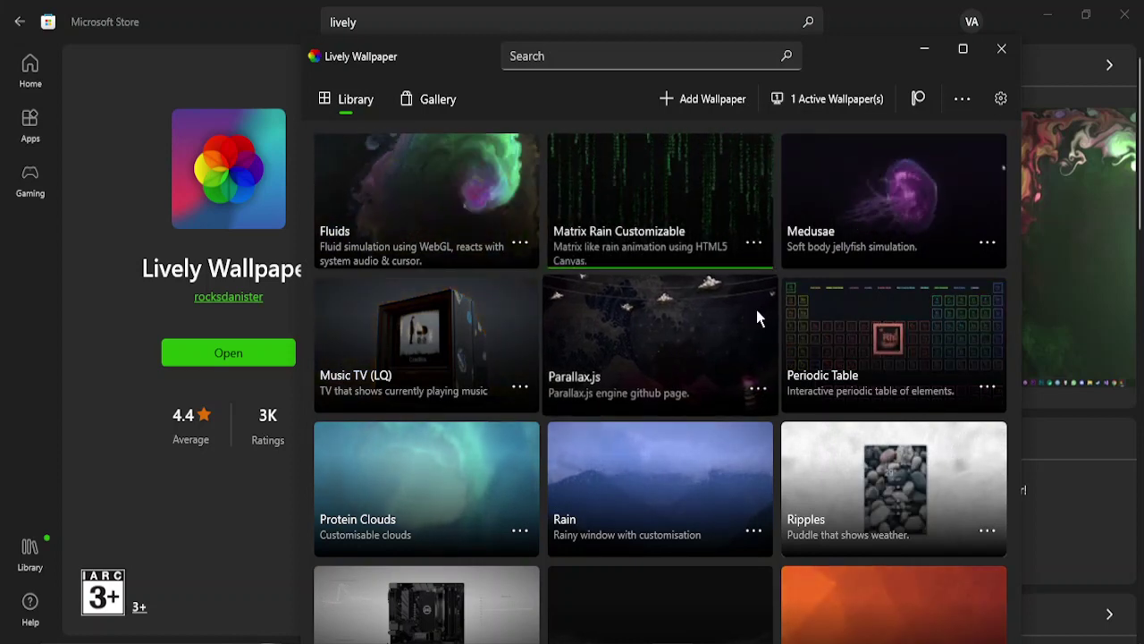
Step: Apply the Rain animation as wallpaper, view it on the desktop, then begin adding a wallpaper
{"action": "left_click", "coordinate": [679, 484]}
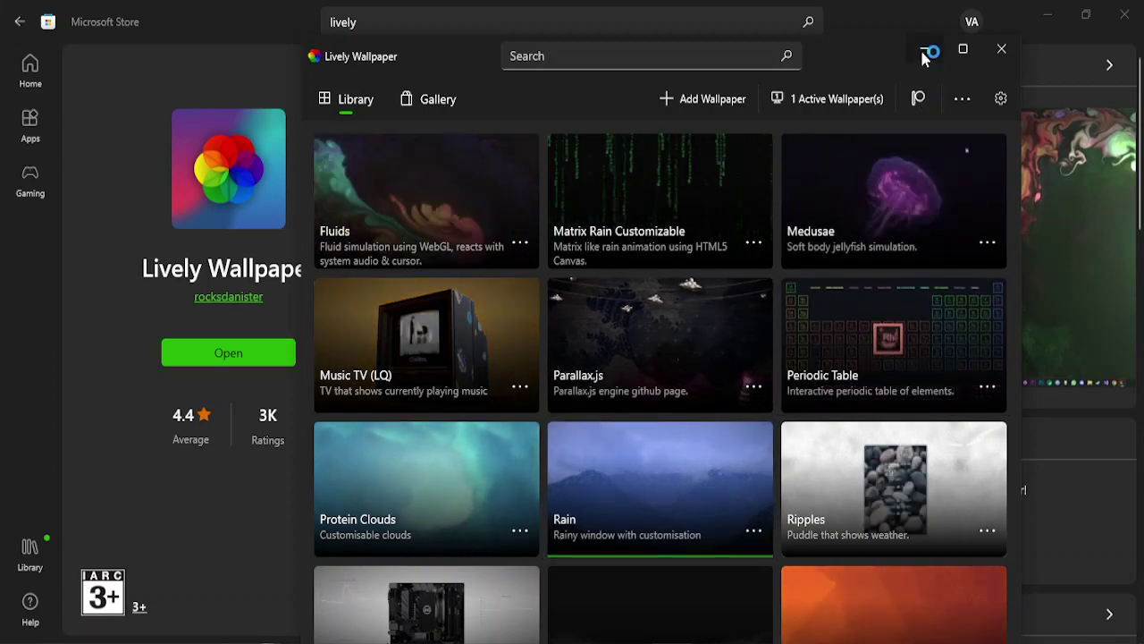
{"action": "left_click", "coordinate": [922, 52]}
{"action": "left_click", "coordinate": [1043, 16]}
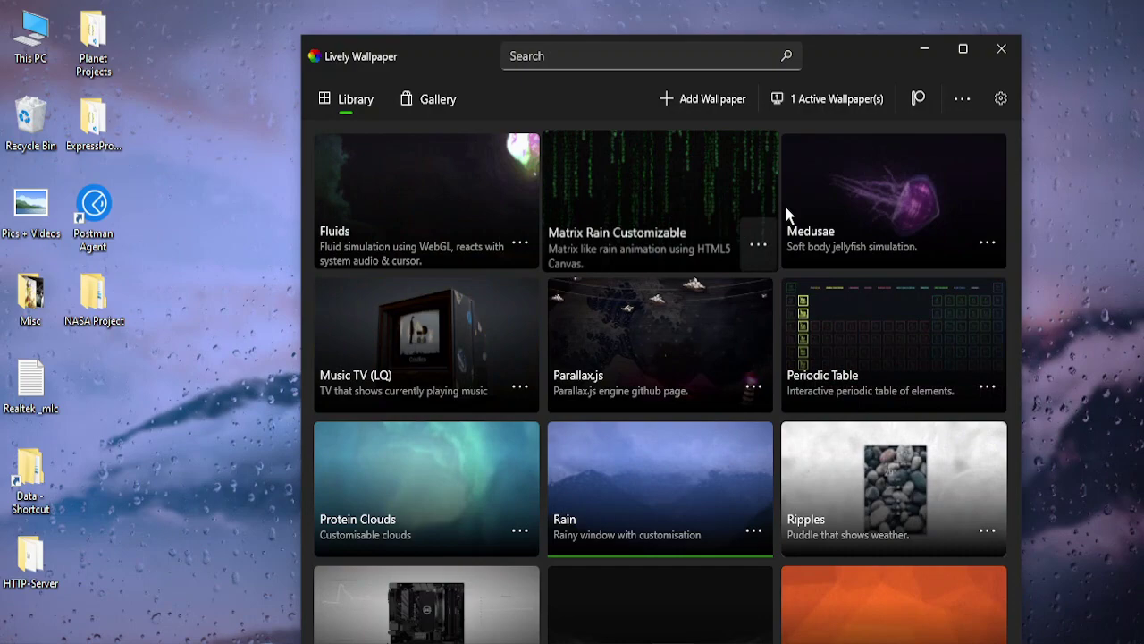
{"action": "left_click", "coordinate": [414, 99]}
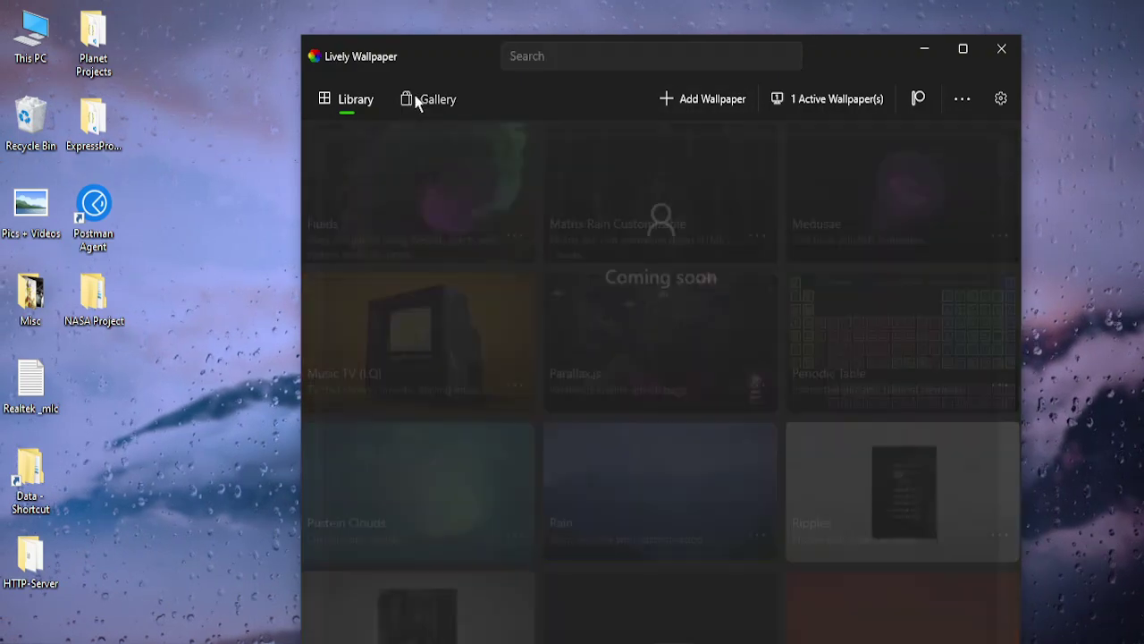
{"action": "left_click", "coordinate": [677, 100]}
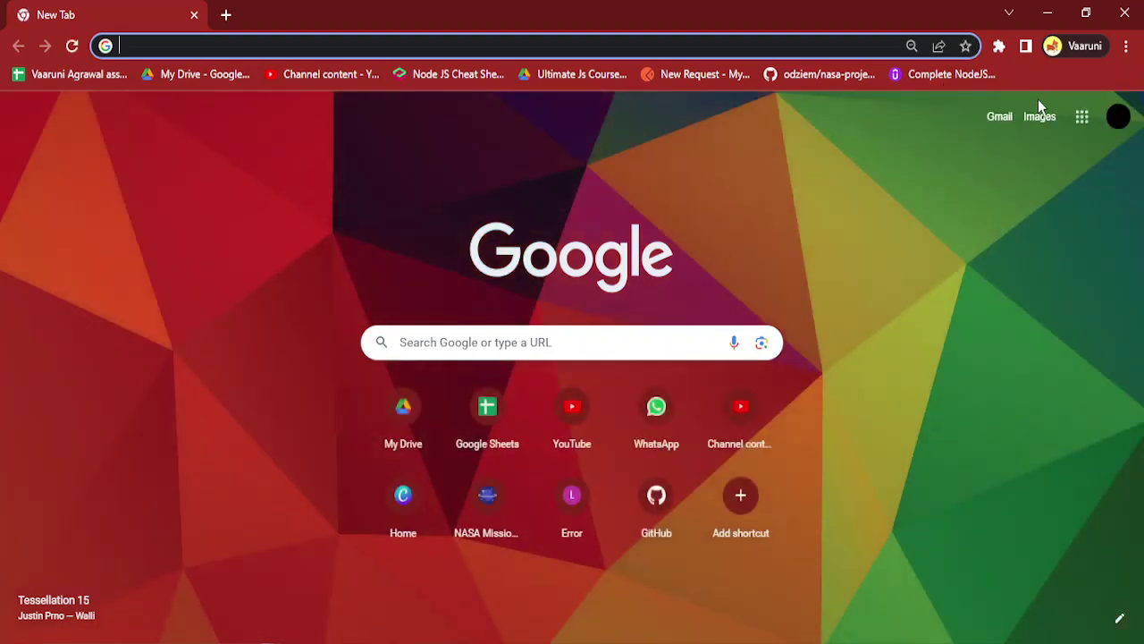
Step: Search Google Images for 'fireplace' and filter the results to GIF type
{"action": "left_click", "coordinate": [761, 342]}
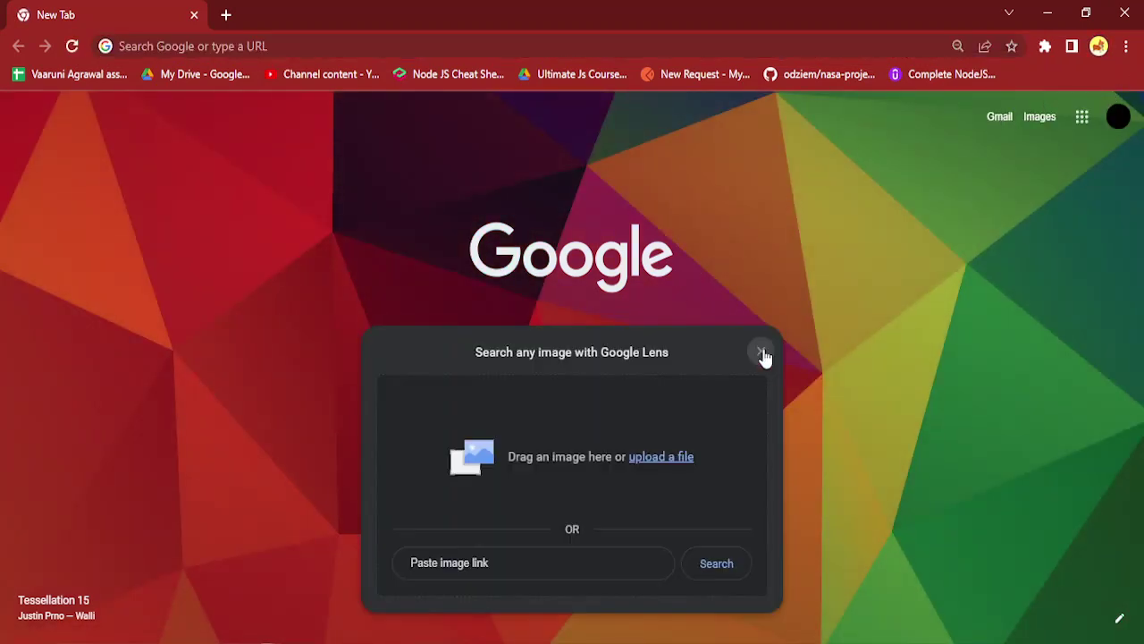
{"action": "left_click", "coordinate": [834, 428]}
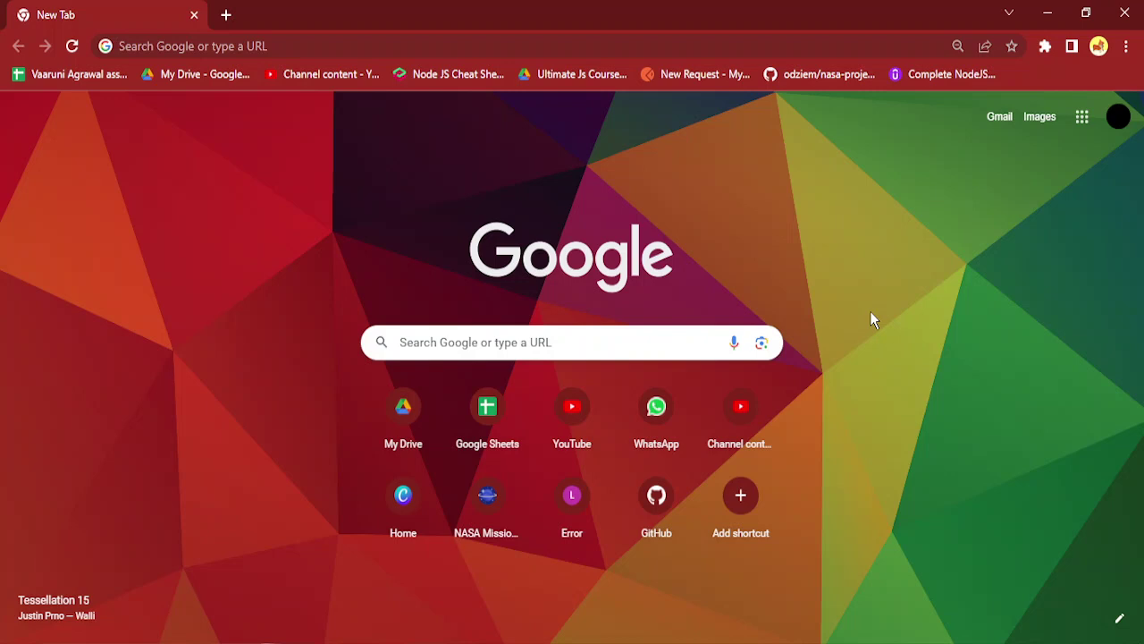
{"action": "left_click", "coordinate": [1039, 117]}
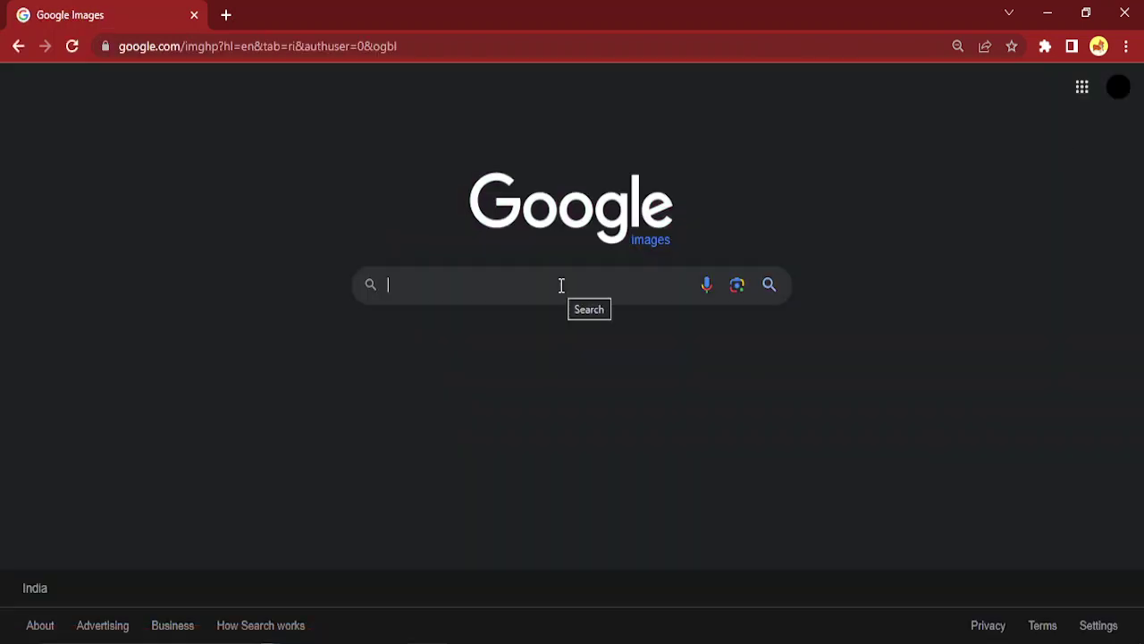
{"action": "type", "text": "fireplace"}
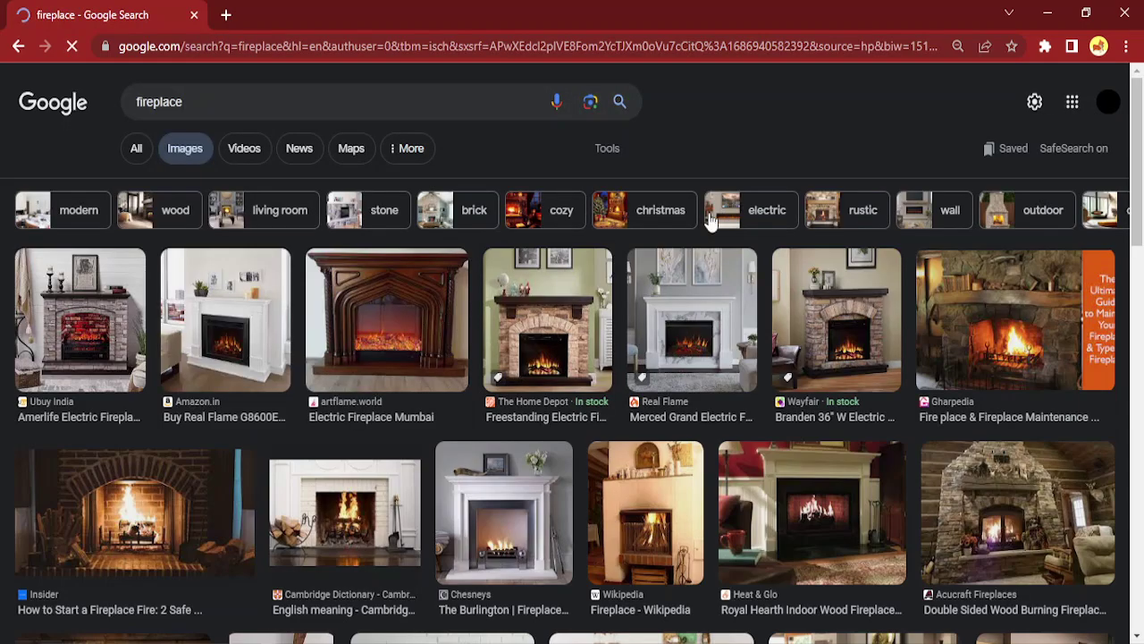
{"action": "left_click", "coordinate": [619, 156]}
{"action": "left_click", "coordinate": [458, 188]}
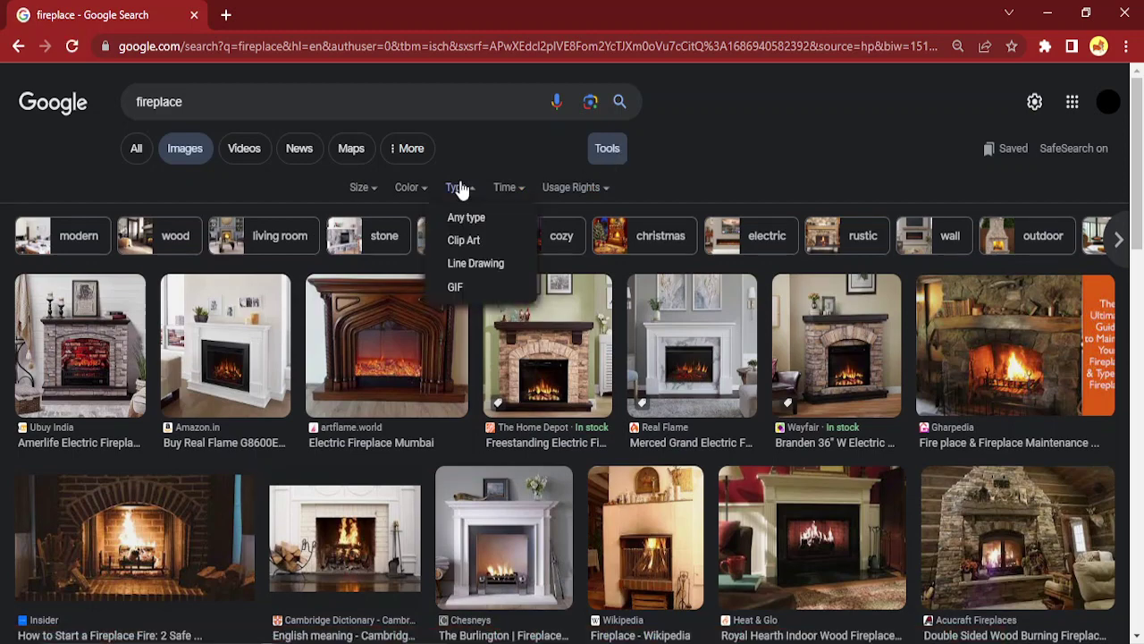
{"action": "left_click", "coordinate": [464, 287]}
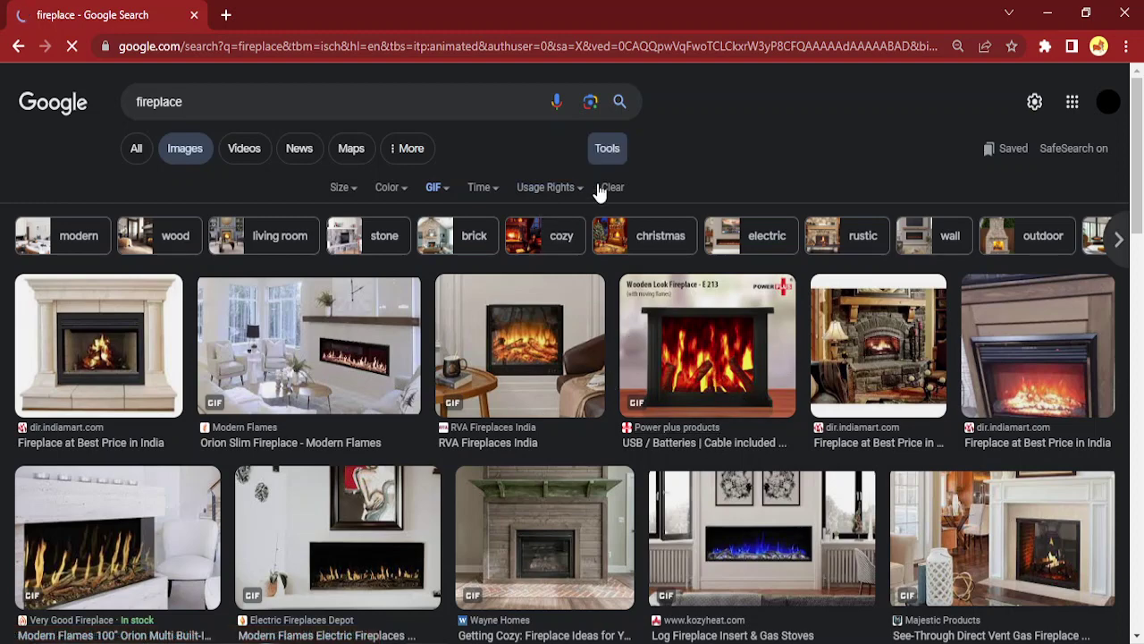
Step: Restrict results to Creative Commons licences and preview the BMW car fire GIF
{"action": "left_click", "coordinate": [566, 193]}
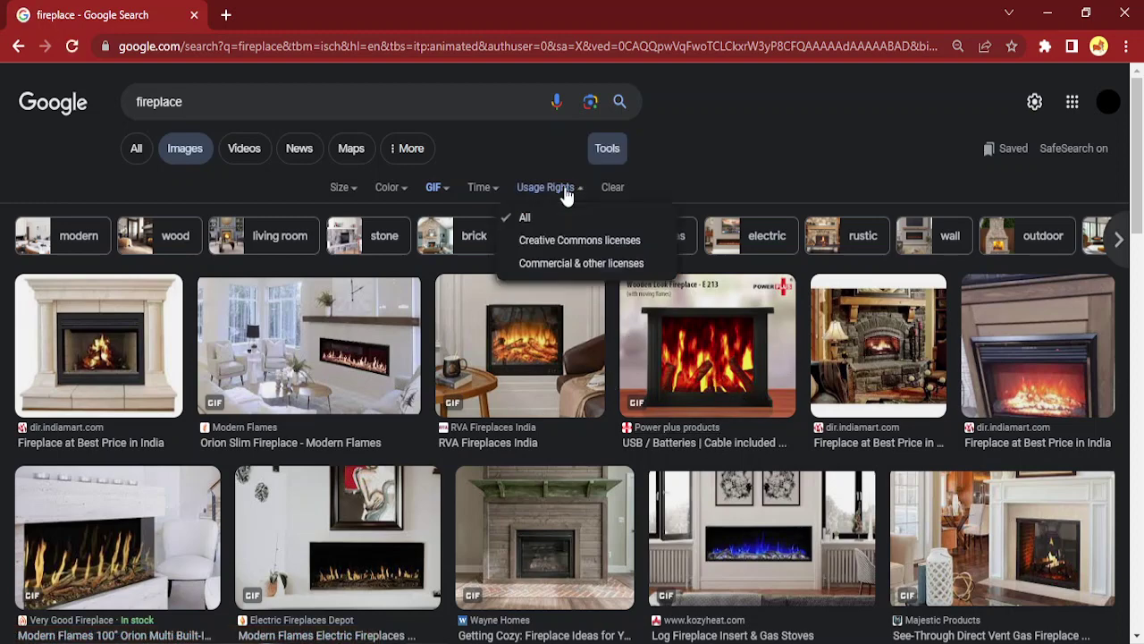
{"action": "left_click", "coordinate": [628, 247]}
{"action": "scroll", "coordinate": [516, 347], "scroll_direction": "down", "scroll_amount": 1}
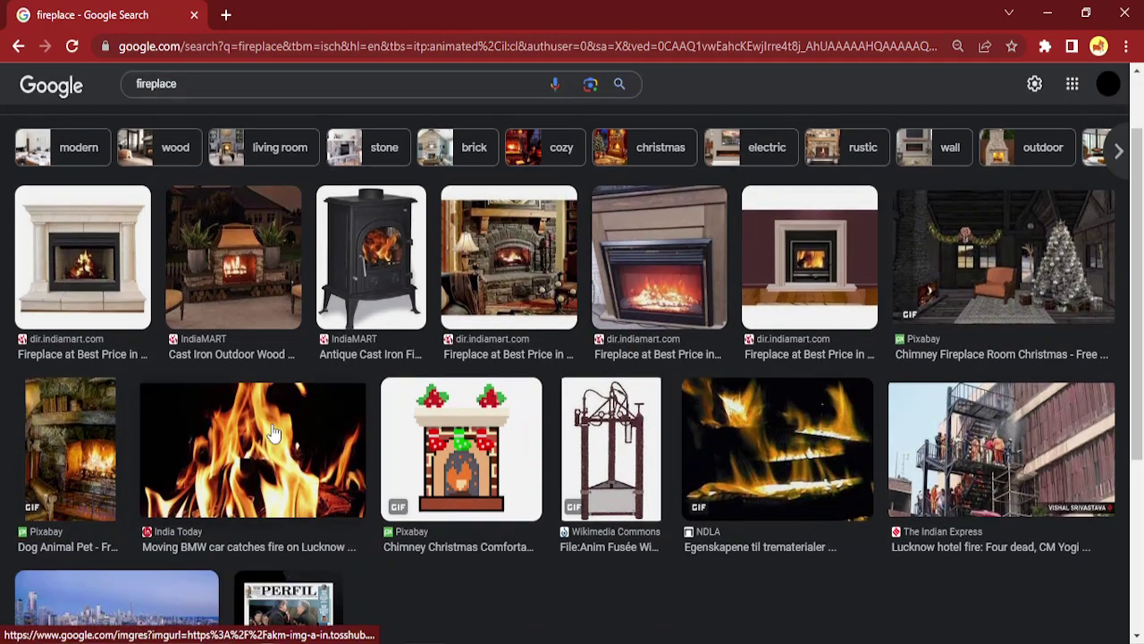
{"action": "left_click", "coordinate": [274, 433]}
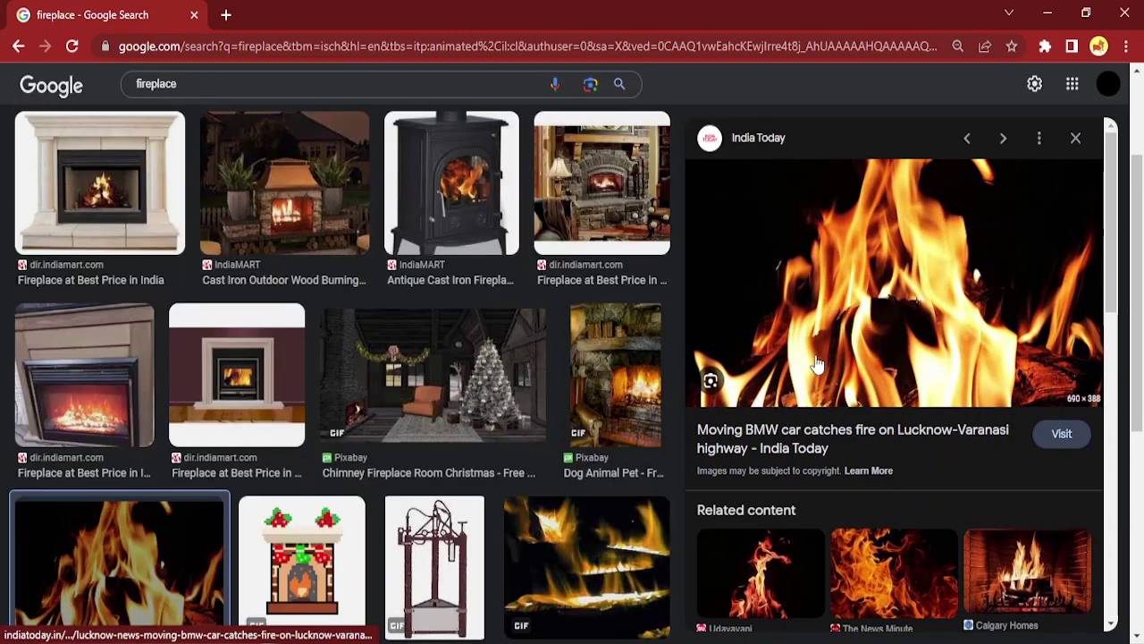
Step: Preview the Dog, Chimney Fireplace and finally the NDLA burning-logs GIFs
{"action": "scroll", "coordinate": [327, 370], "scroll_direction": "down", "scroll_amount": 3}
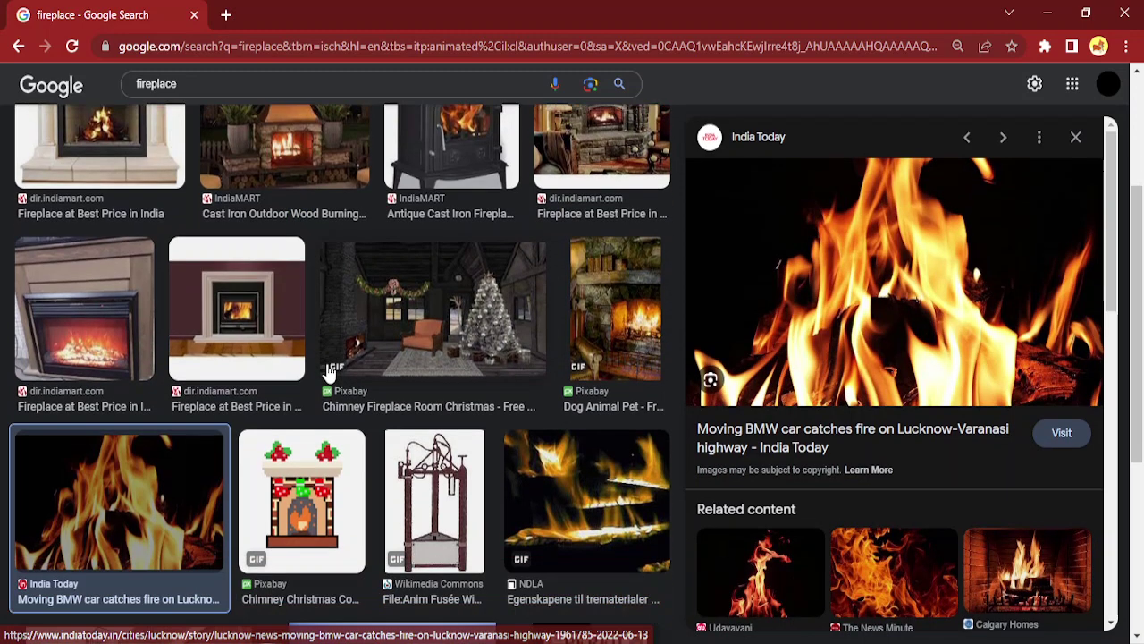
{"action": "scroll", "coordinate": [583, 333], "scroll_direction": "up", "scroll_amount": 2}
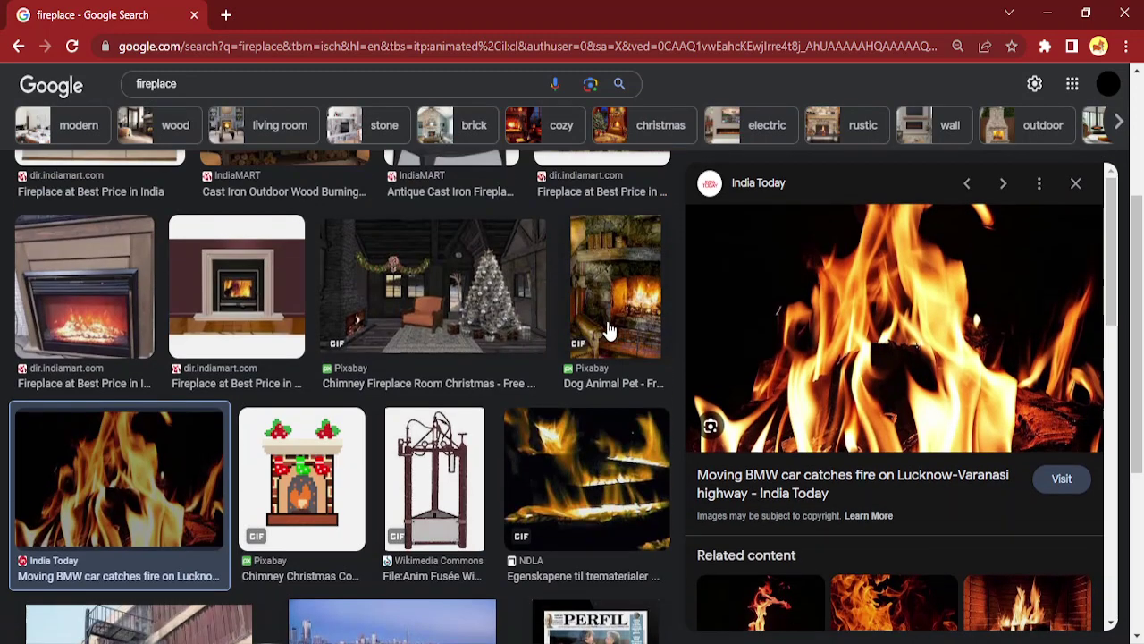
{"action": "scroll", "coordinate": [466, 465], "scroll_direction": "down", "scroll_amount": 3}
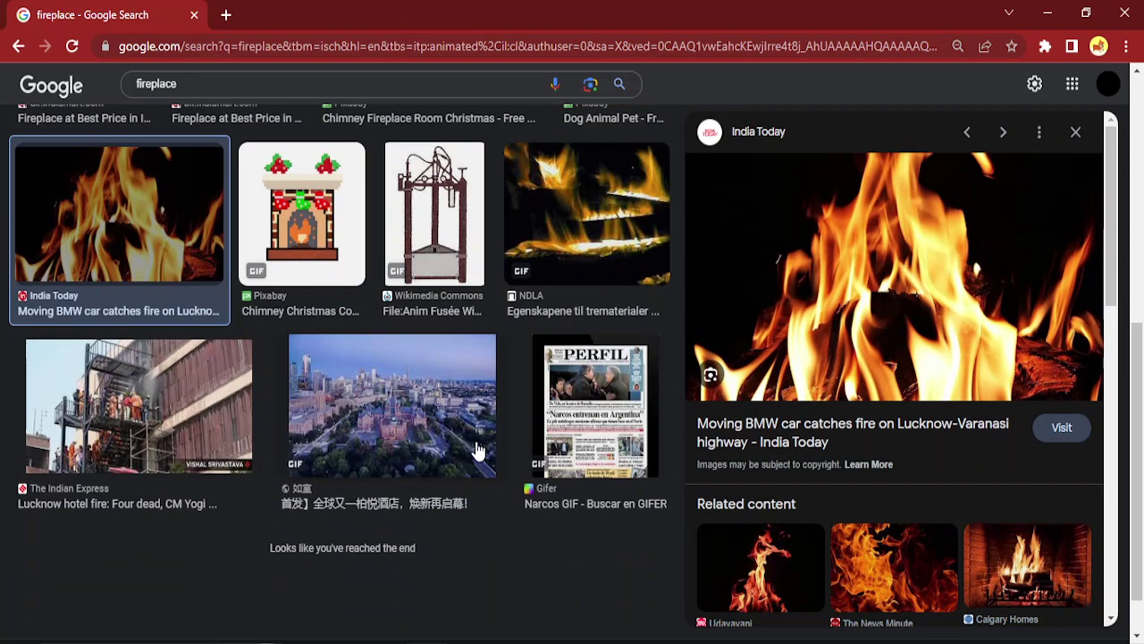
{"action": "scroll", "coordinate": [479, 450], "scroll_direction": "up", "scroll_amount": 4}
{"action": "scroll", "coordinate": [479, 450], "scroll_direction": "up", "scroll_amount": 1}
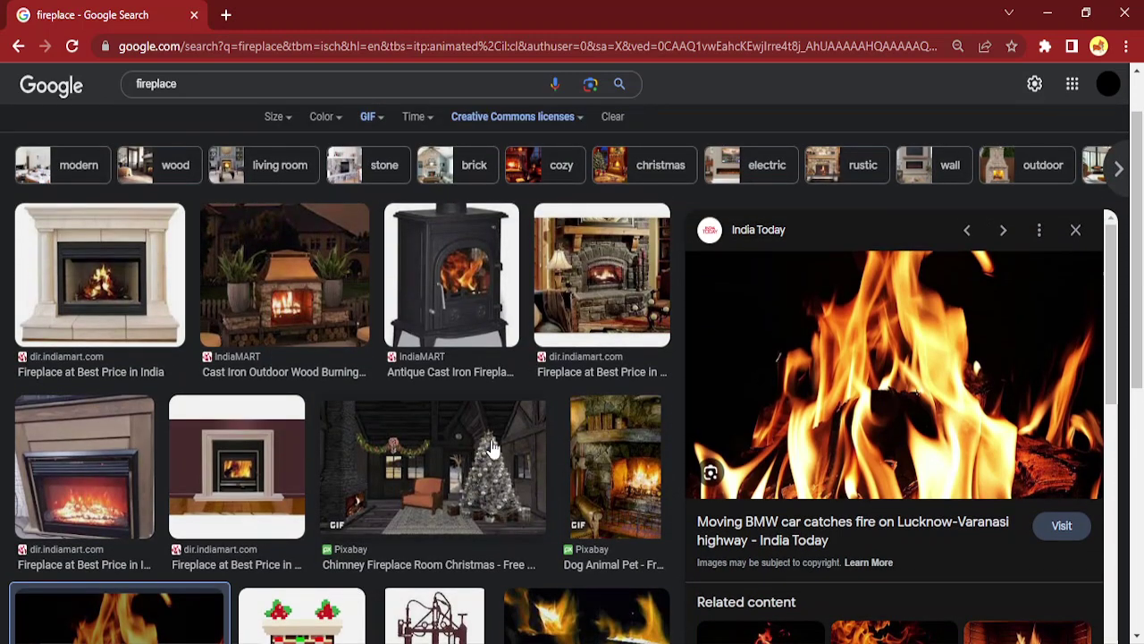
{"action": "left_click", "coordinate": [594, 483]}
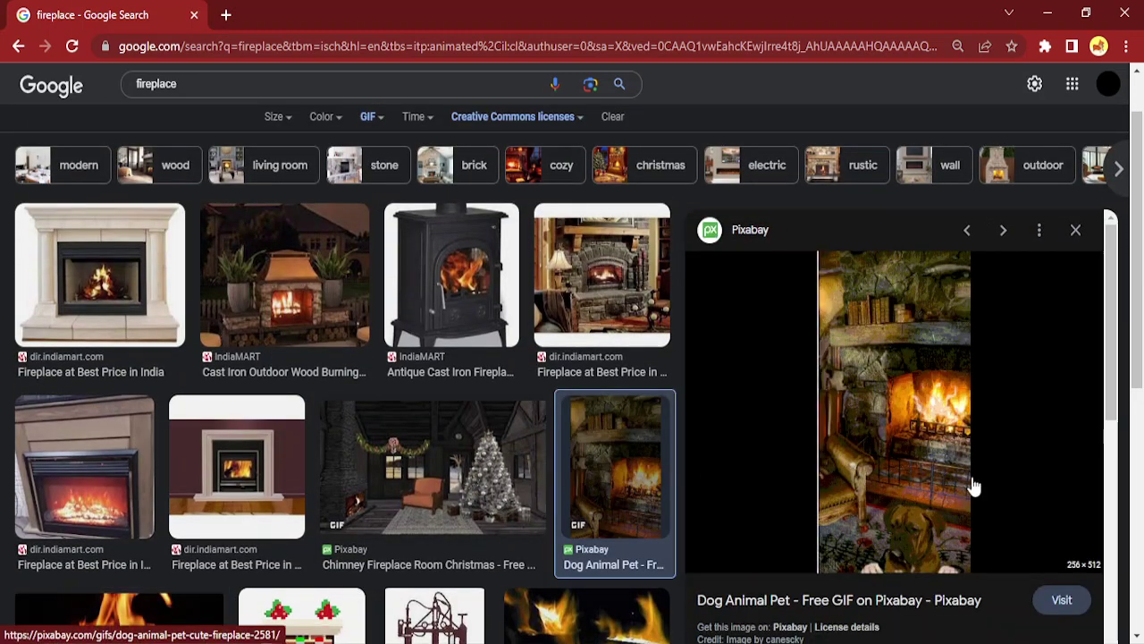
{"action": "left_click", "coordinate": [531, 445]}
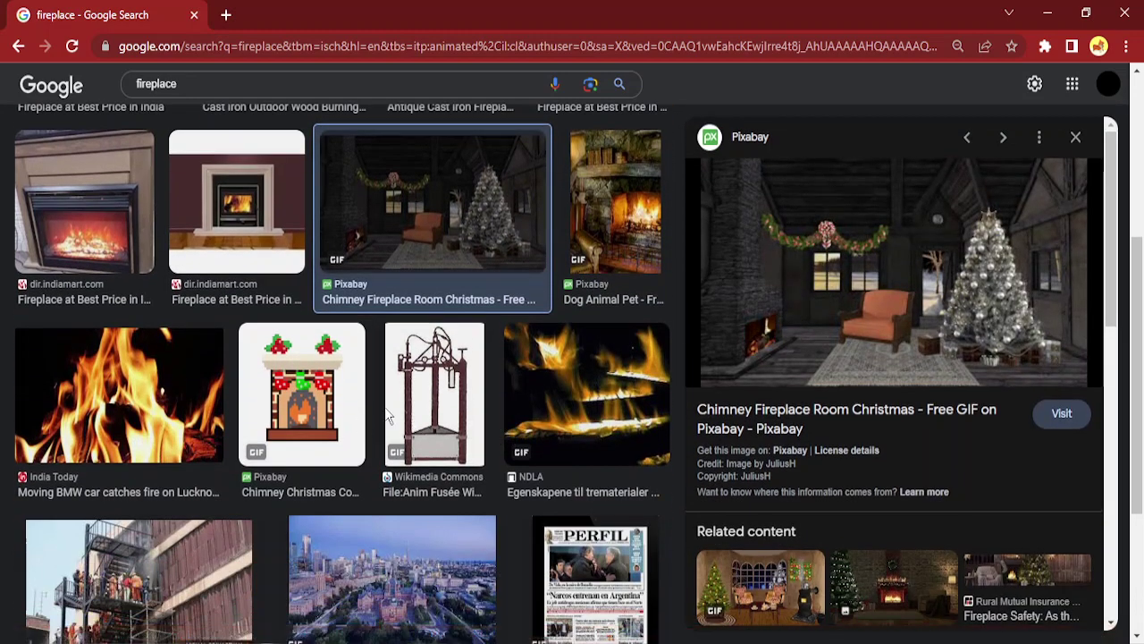
{"action": "left_click", "coordinate": [551, 426]}
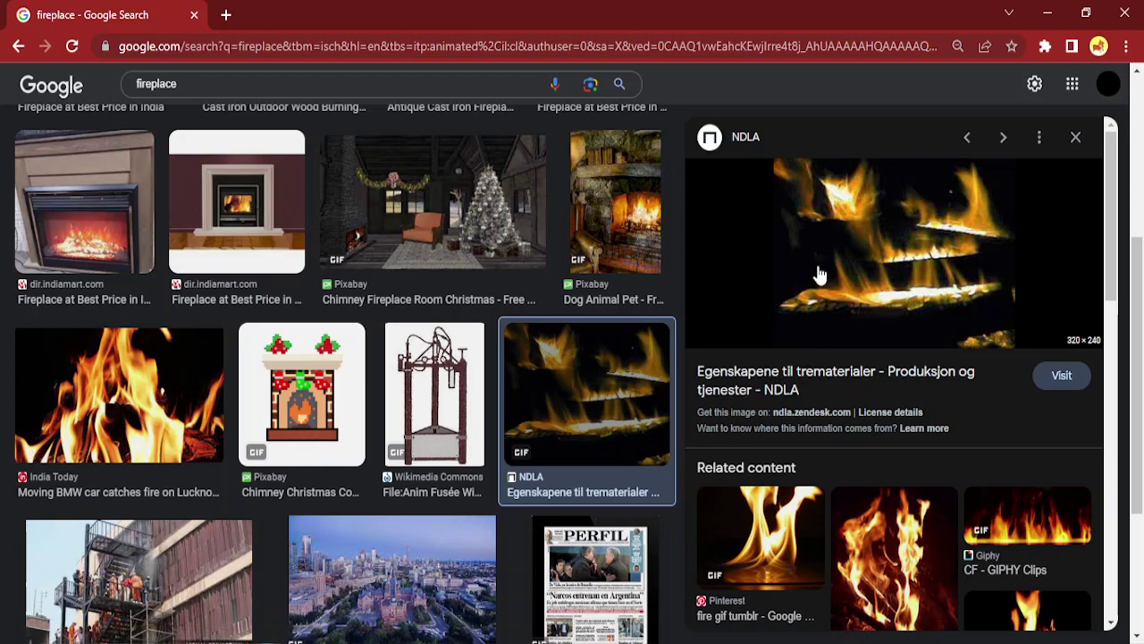
Step: Start saving the NDLA fire GIF to the Desktop, renaming it f1ZxjziB.png
{"action": "right_click", "coordinate": [894, 293]}
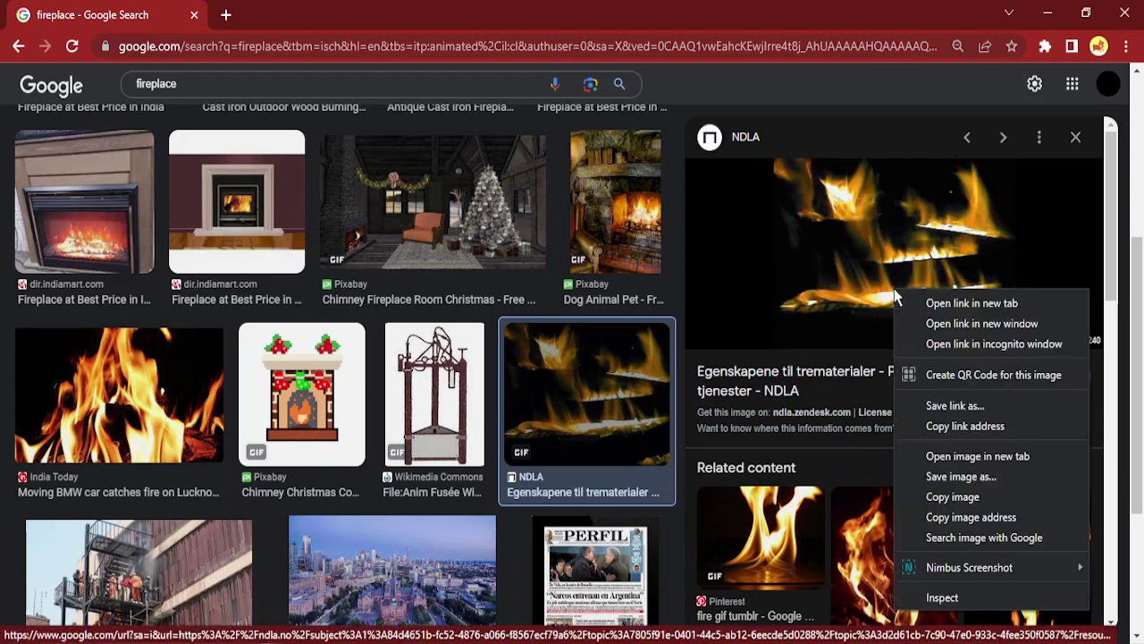
{"action": "key", "text": "Escape"}
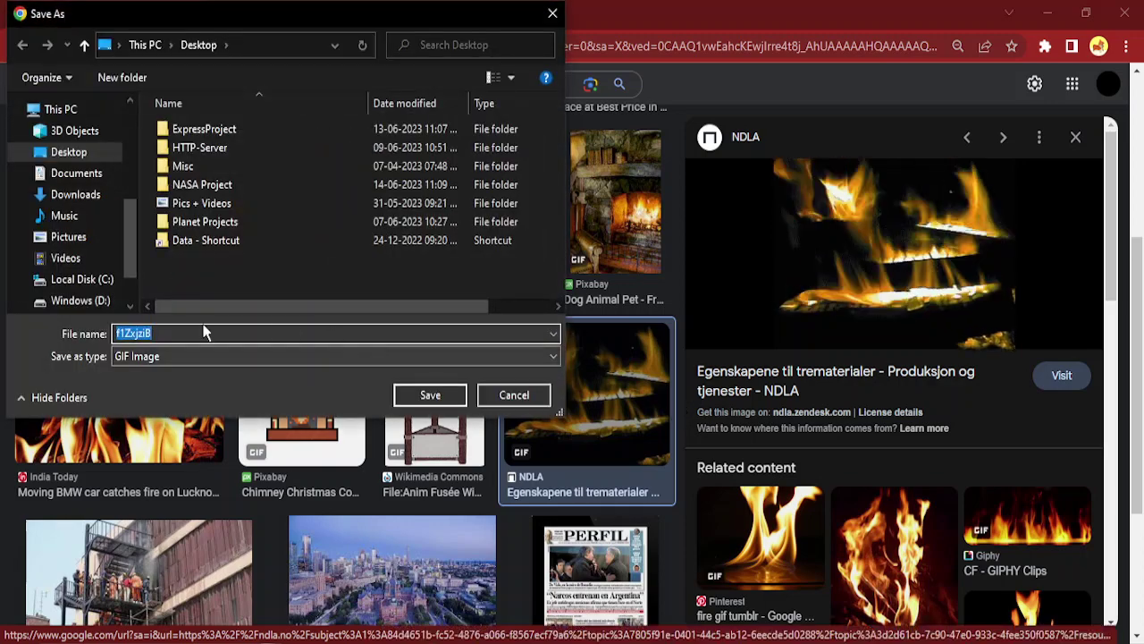
{"action": "left_click", "coordinate": [320, 333]}
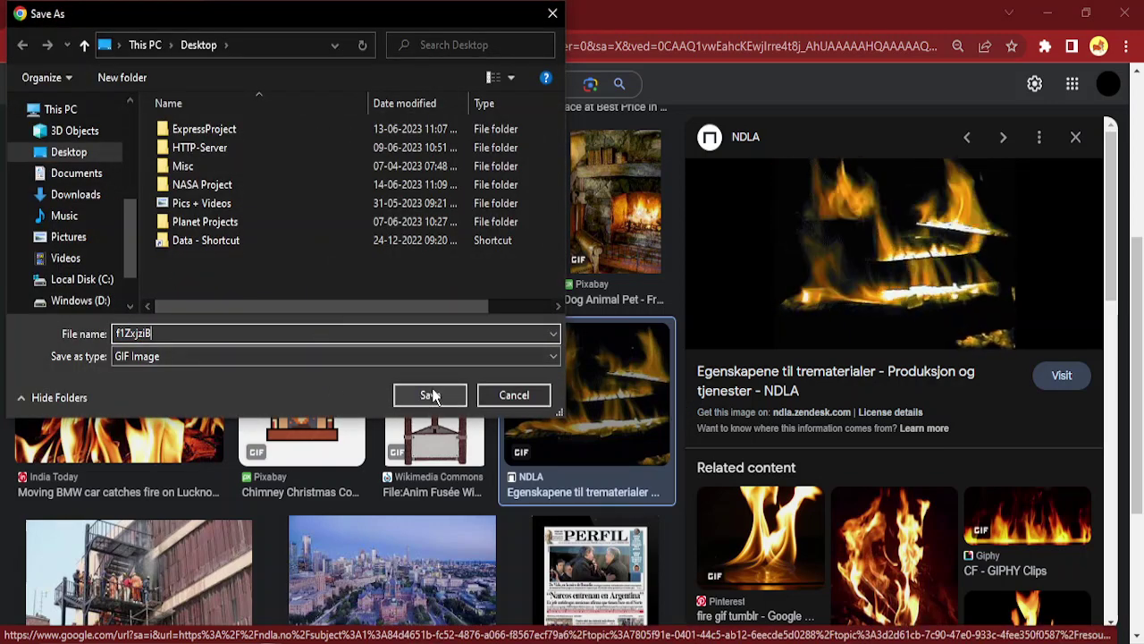
{"action": "type", "text": ".pn"}
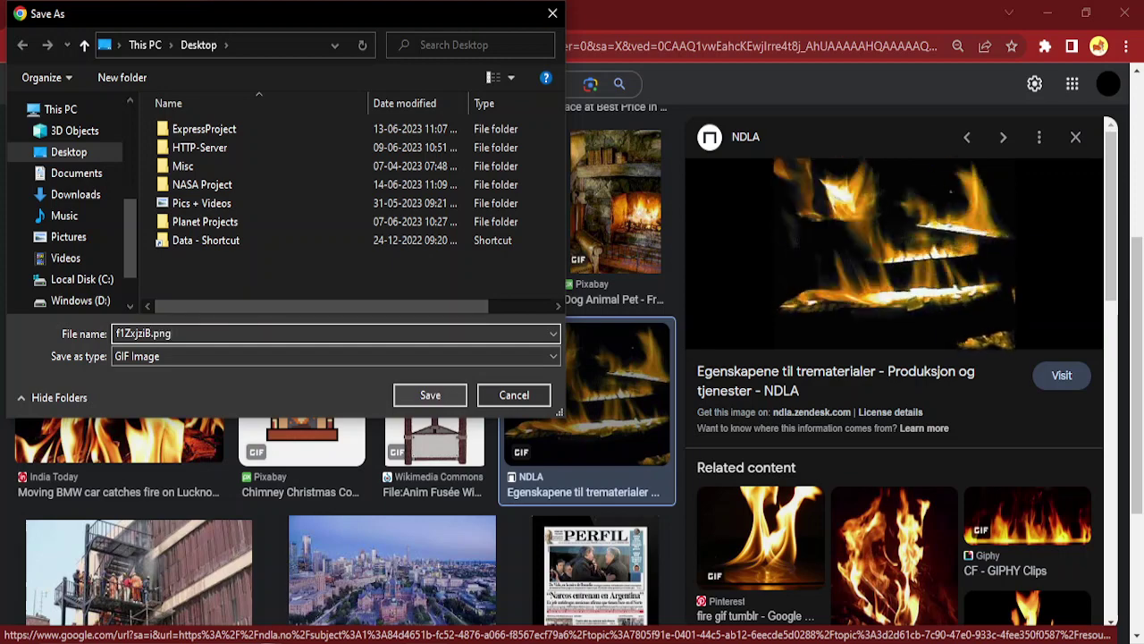
{"action": "type", "text": "g"}
Step: Save the fireplace GIF as f1ZxjziB.png and search Google Images for 'rain'
{"action": "left_click", "coordinate": [434, 396]}
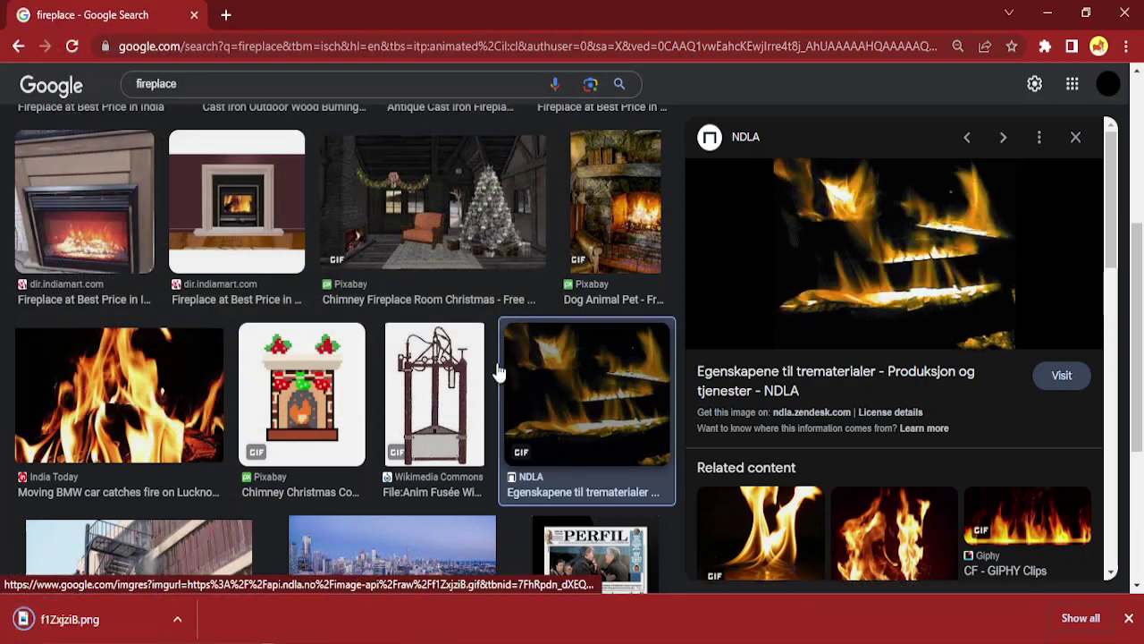
{"action": "left_click", "coordinate": [313, 75]}
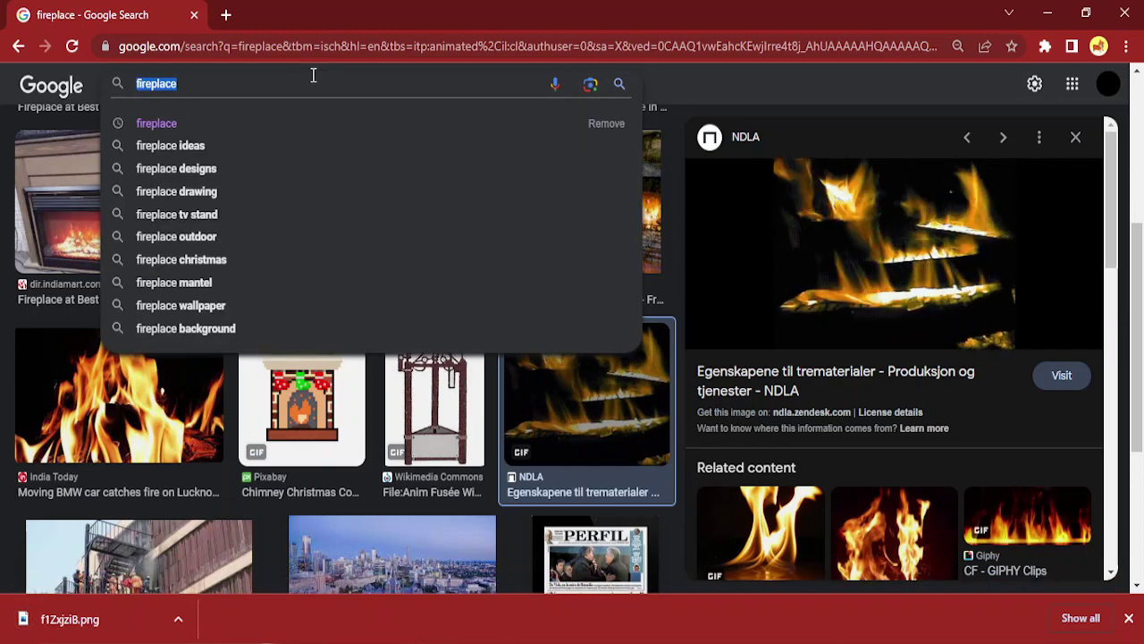
{"action": "type", "text": "ra"}
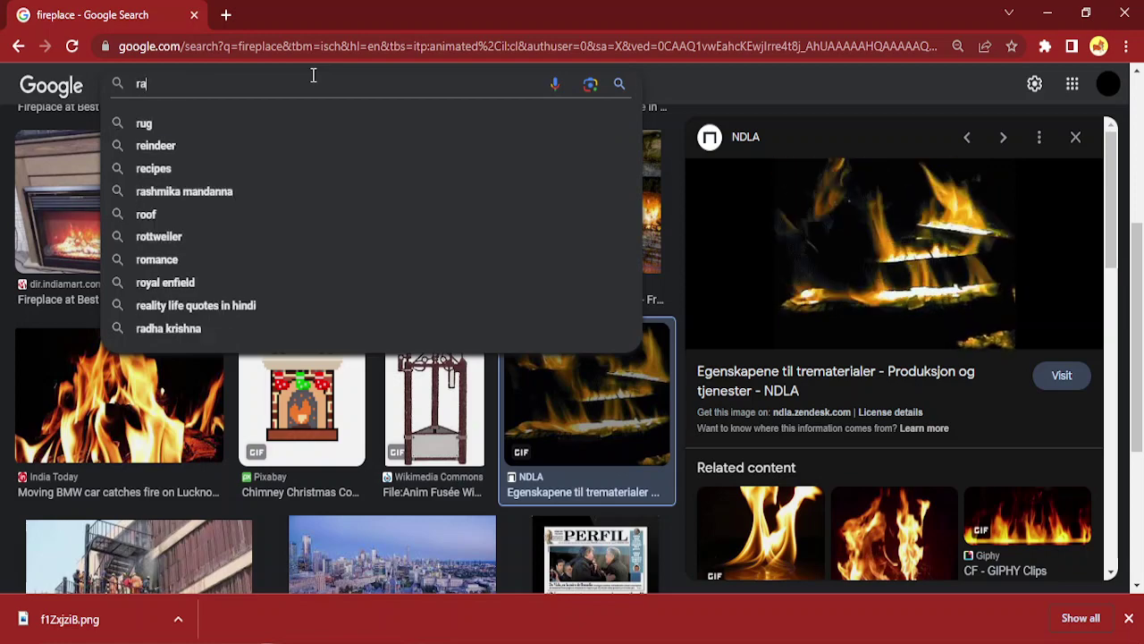
{"action": "type", "text": "in"}
{"action": "key", "text": "Return"}
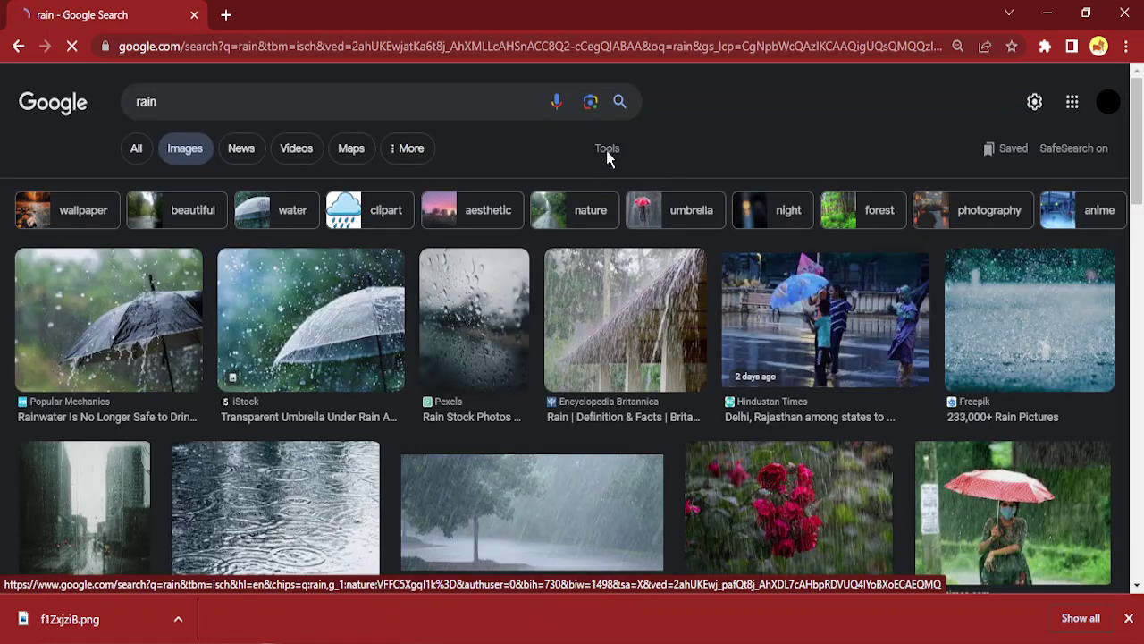
Step: Filter the rain results to GIFs and preview Pixabay's Rain Storm Temporary GIF
{"action": "left_click", "coordinate": [606, 150]}
{"action": "left_click", "coordinate": [462, 192]}
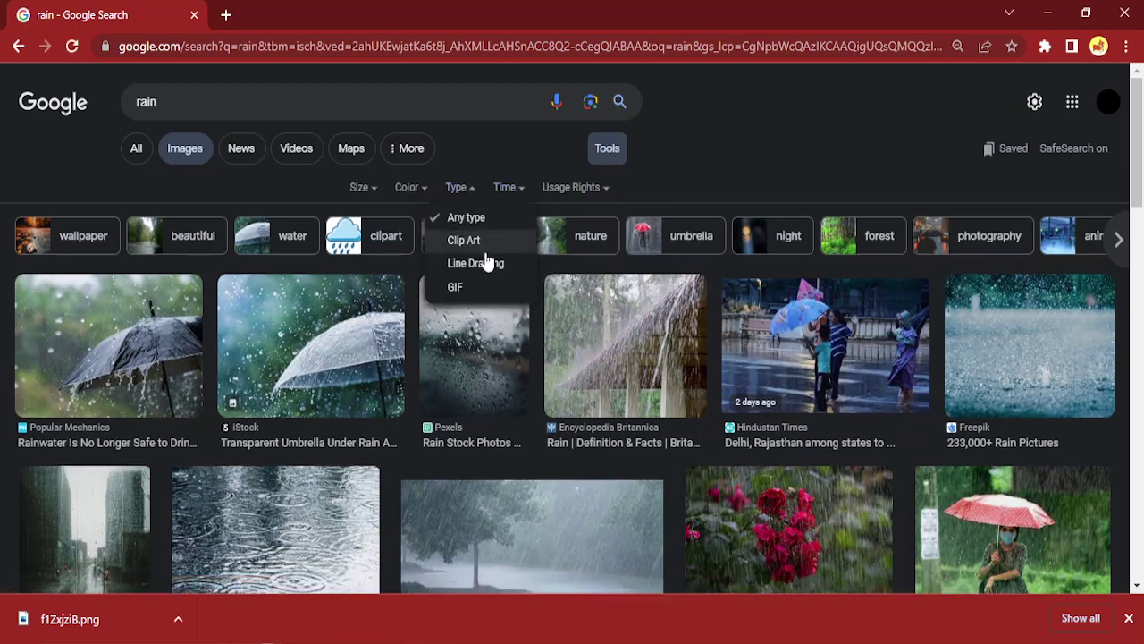
{"action": "left_click", "coordinate": [485, 288]}
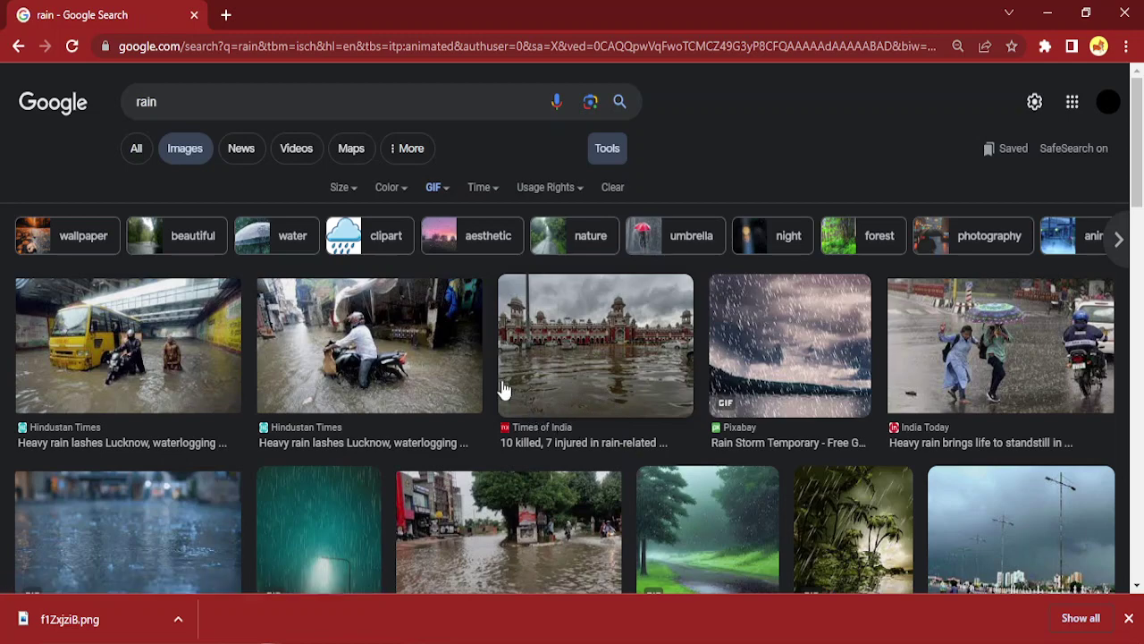
{"action": "scroll", "coordinate": [536, 384], "scroll_direction": "down", "scroll_amount": 3}
{"action": "scroll", "coordinate": [676, 320], "scroll_direction": "up", "scroll_amount": 1}
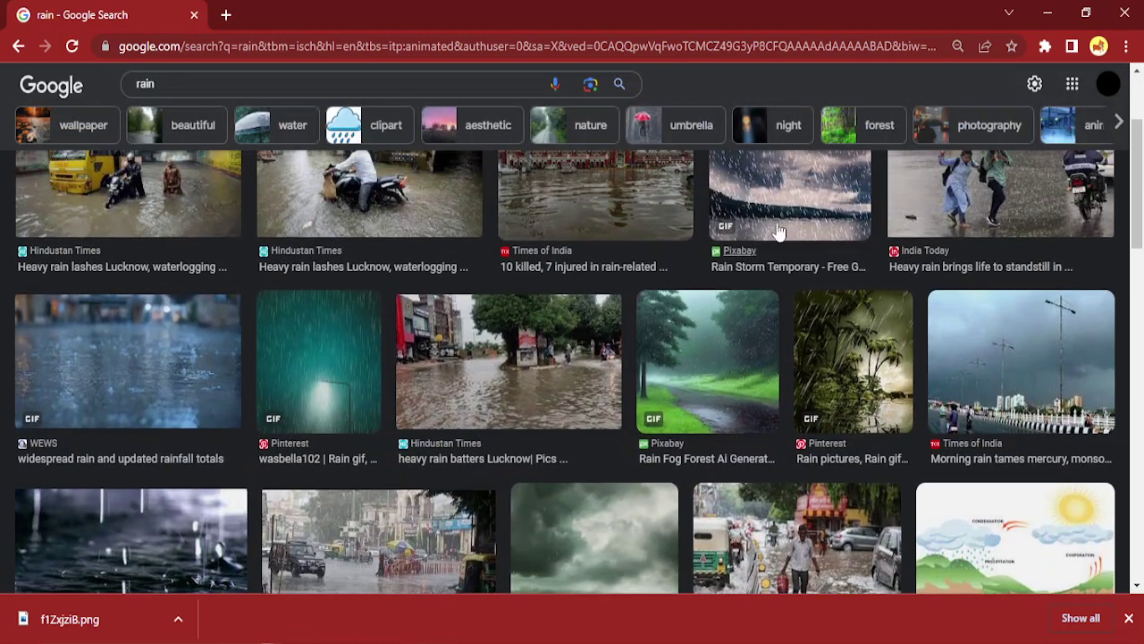
{"action": "left_click", "coordinate": [776, 215]}
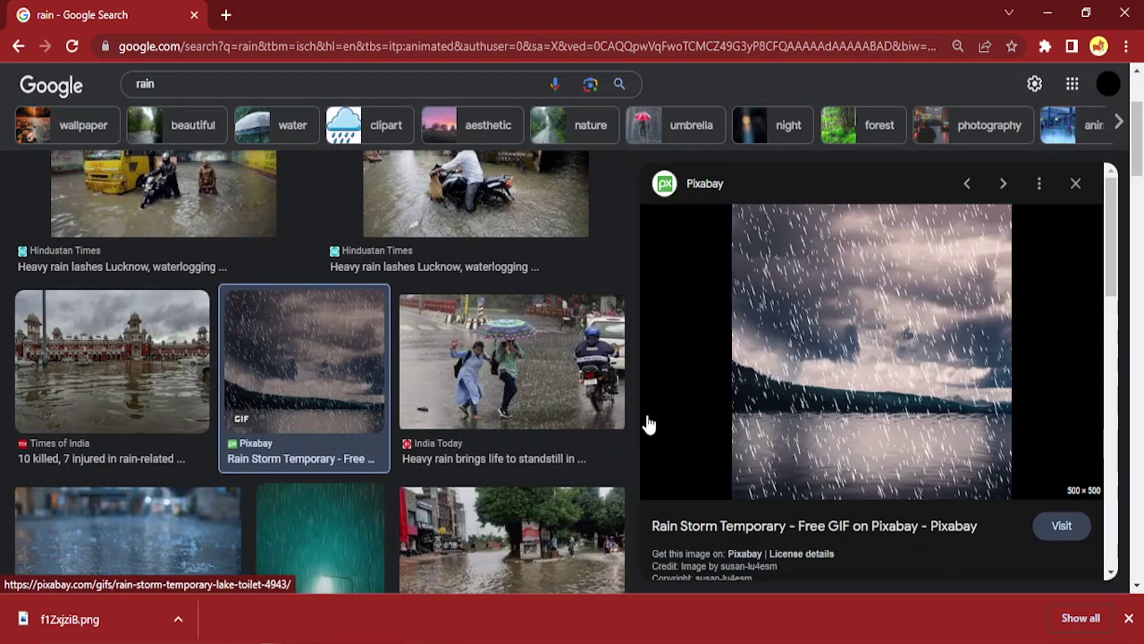
Step: Save the Rain Storm GIF to the Desktop as 01-15-42-612_512.png and return to Lively Wallpaper
{"action": "right_click", "coordinate": [806, 361]}
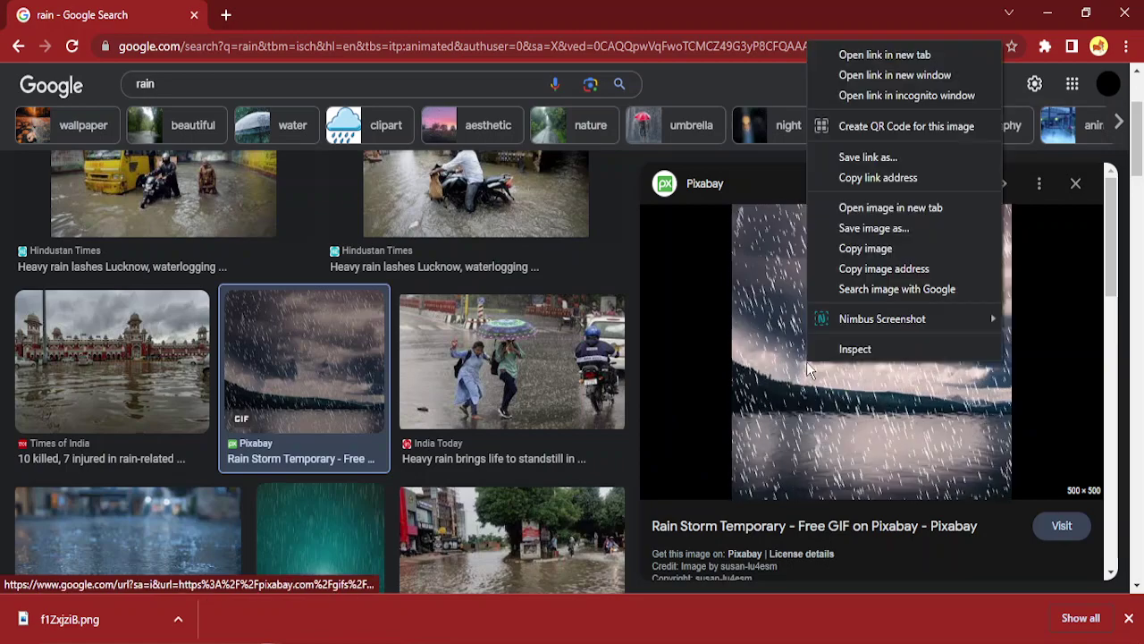
{"action": "left_click", "coordinate": [858, 228]}
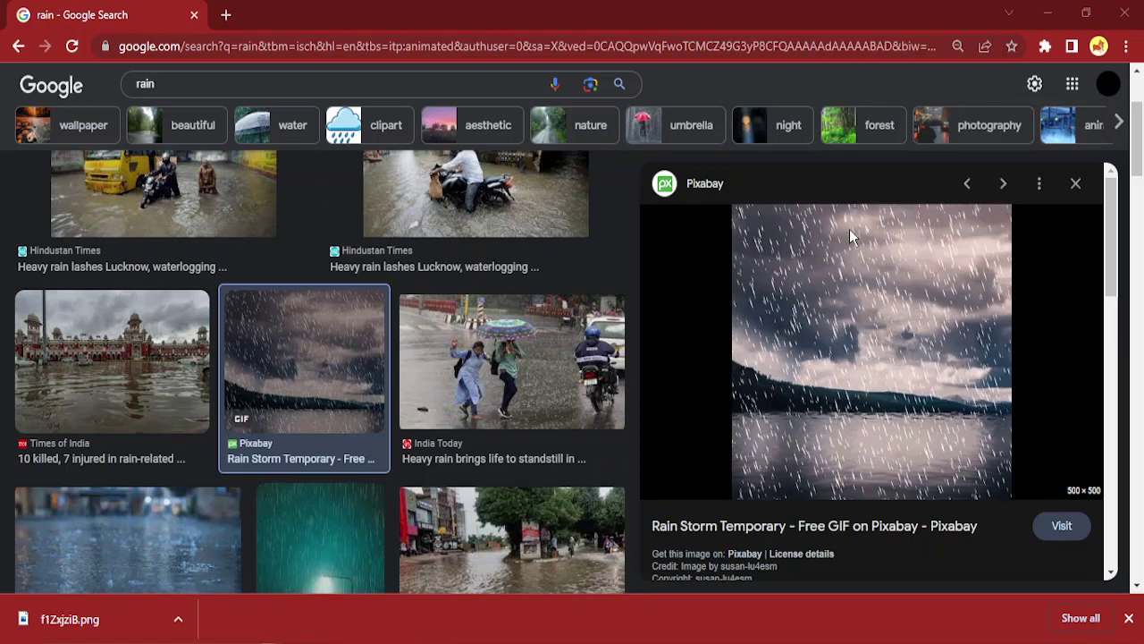
{"action": "left_click", "coordinate": [322, 332]}
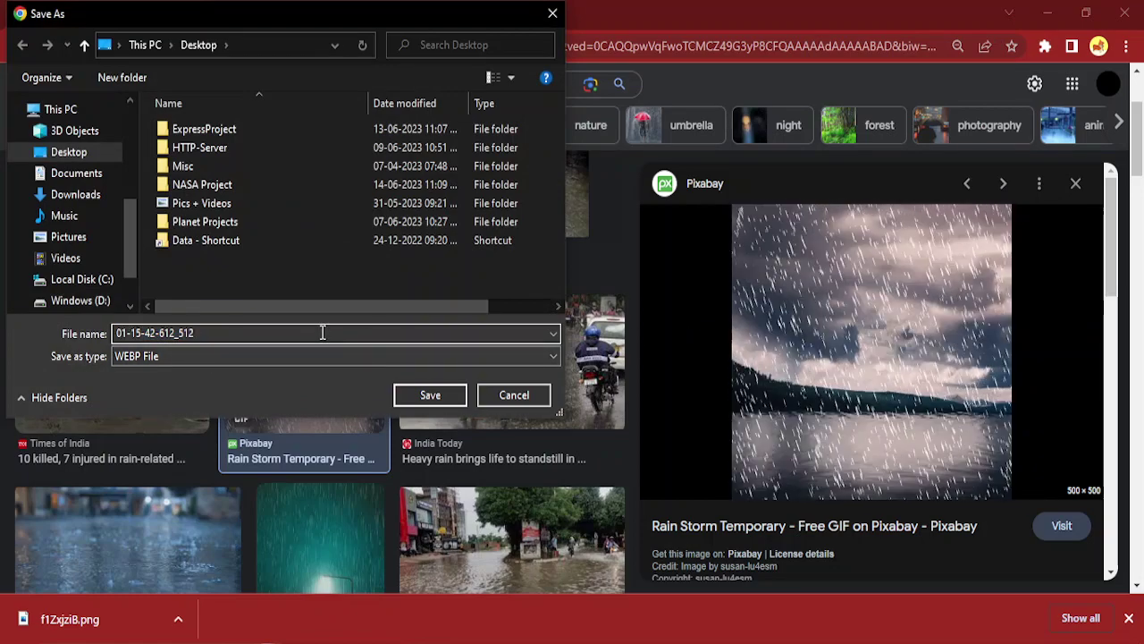
{"action": "type", "text": ".png"}
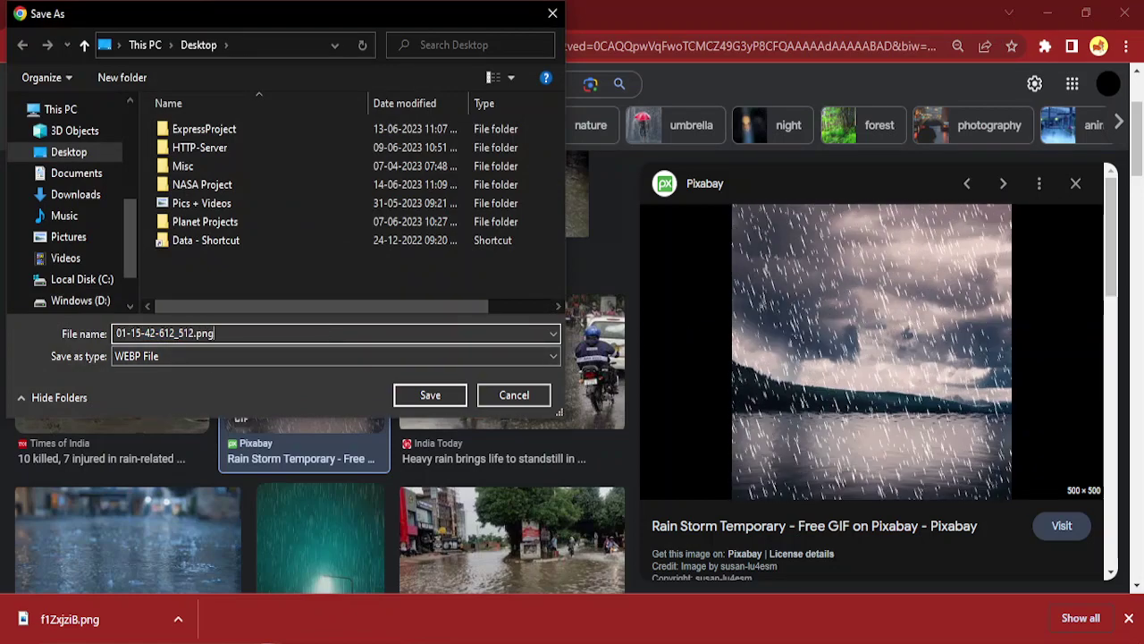
{"action": "left_click", "coordinate": [429, 395]}
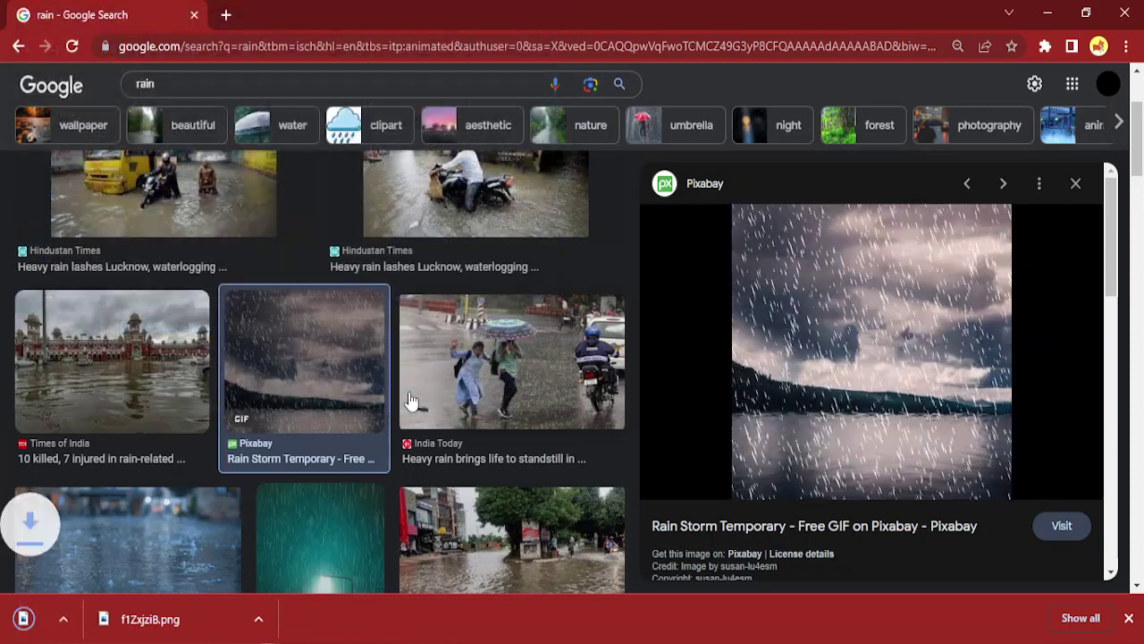
{"action": "key", "text": "alt+Tab"}
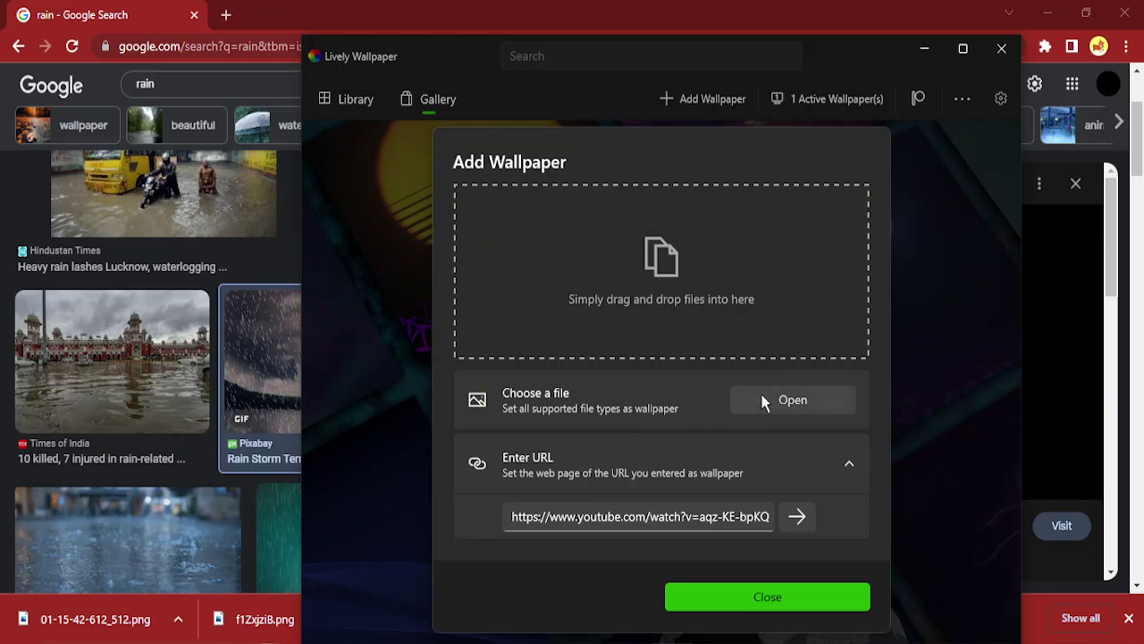
Step: Add f1ZxjziB from the Desktop to the Lively library and view it running as wallpaper
{"action": "left_click", "coordinate": [784, 399]}
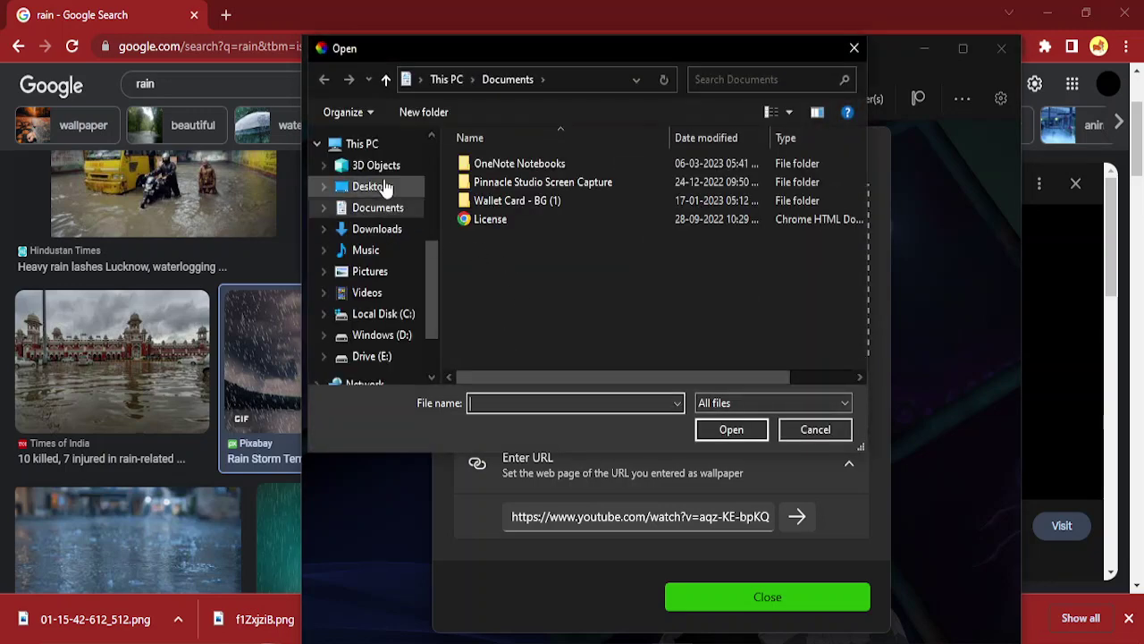
{"action": "left_click", "coordinate": [370, 186]}
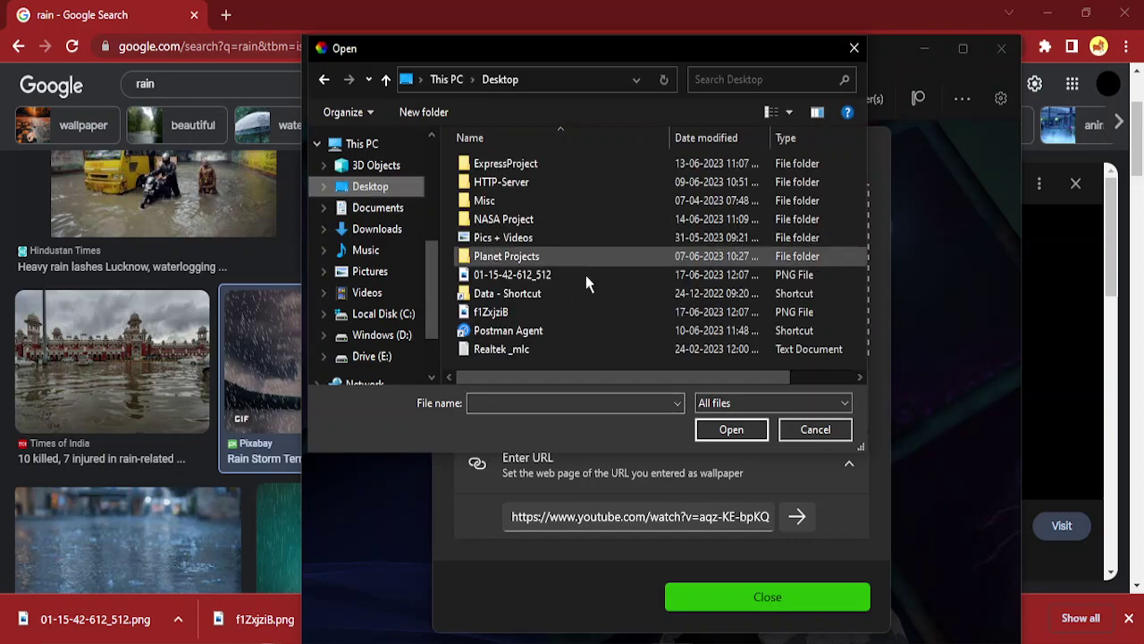
{"action": "left_click", "coordinate": [511, 311]}
{"action": "left_click", "coordinate": [729, 430]}
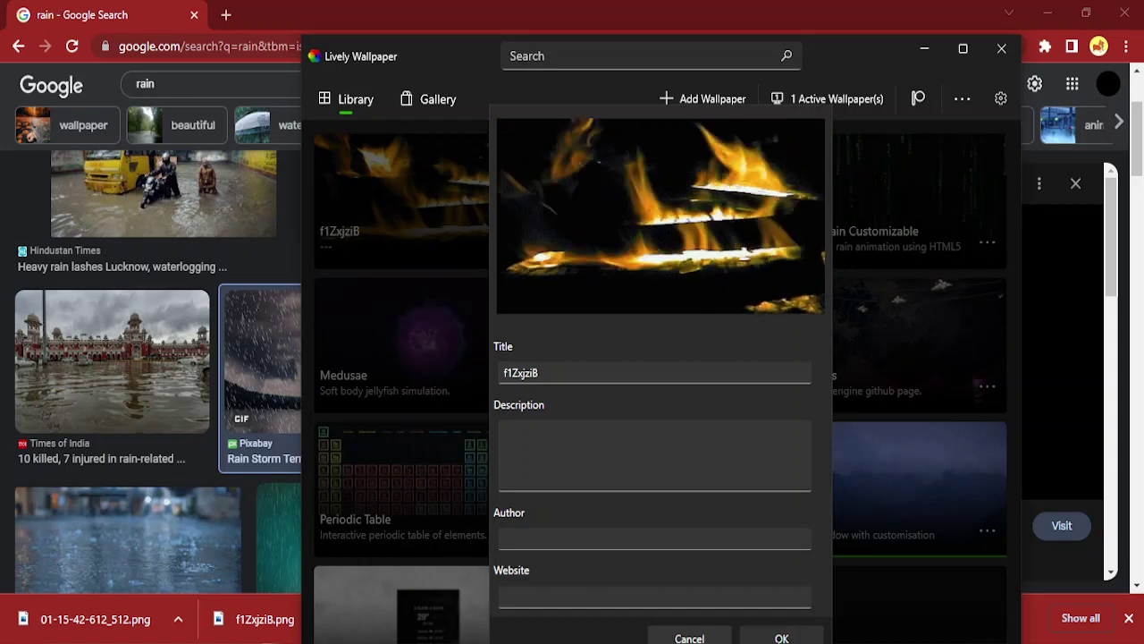
{"action": "left_click", "coordinate": [766, 636]}
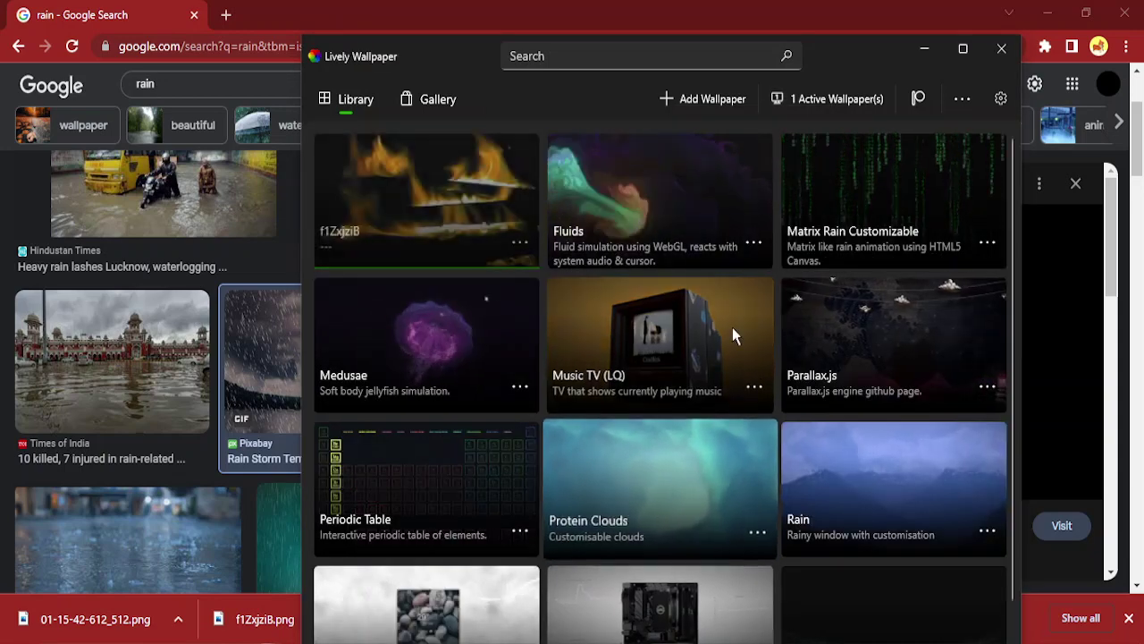
{"action": "left_click", "coordinate": [1048, 13]}
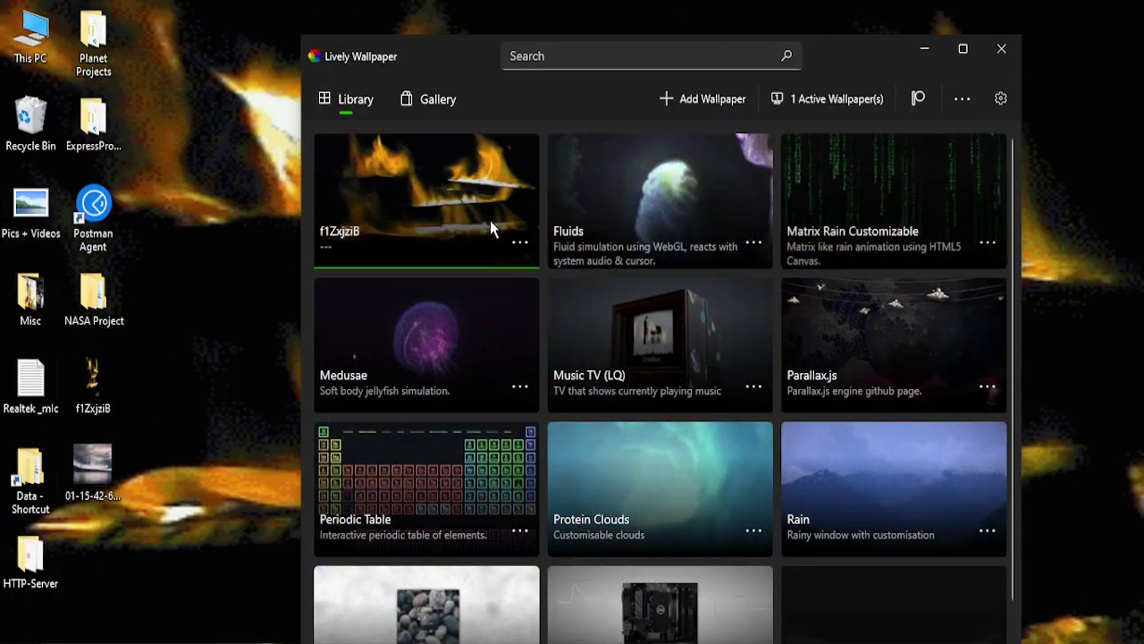
{"action": "left_click_drag", "start_coordinate": [843, 54], "coordinate": [953, 51]}
Step: Add the 01-15-42-612_512 rain file from the Desktop and confirm its details
{"action": "left_click", "coordinate": [802, 102]}
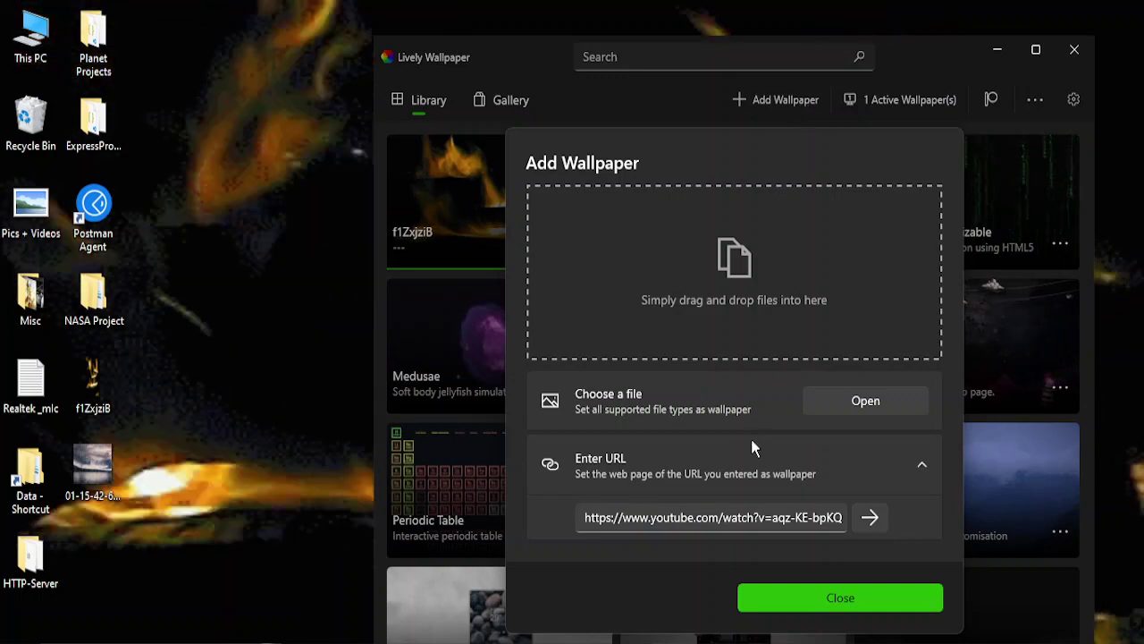
{"action": "left_click", "coordinate": [835, 402]}
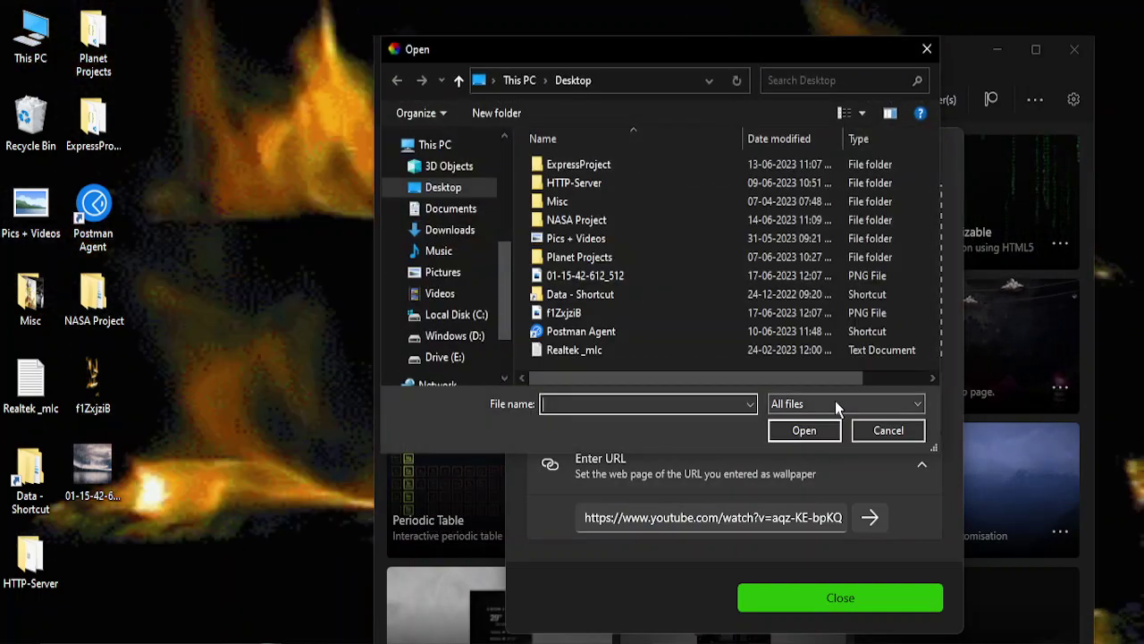
{"action": "left_click", "coordinate": [587, 277]}
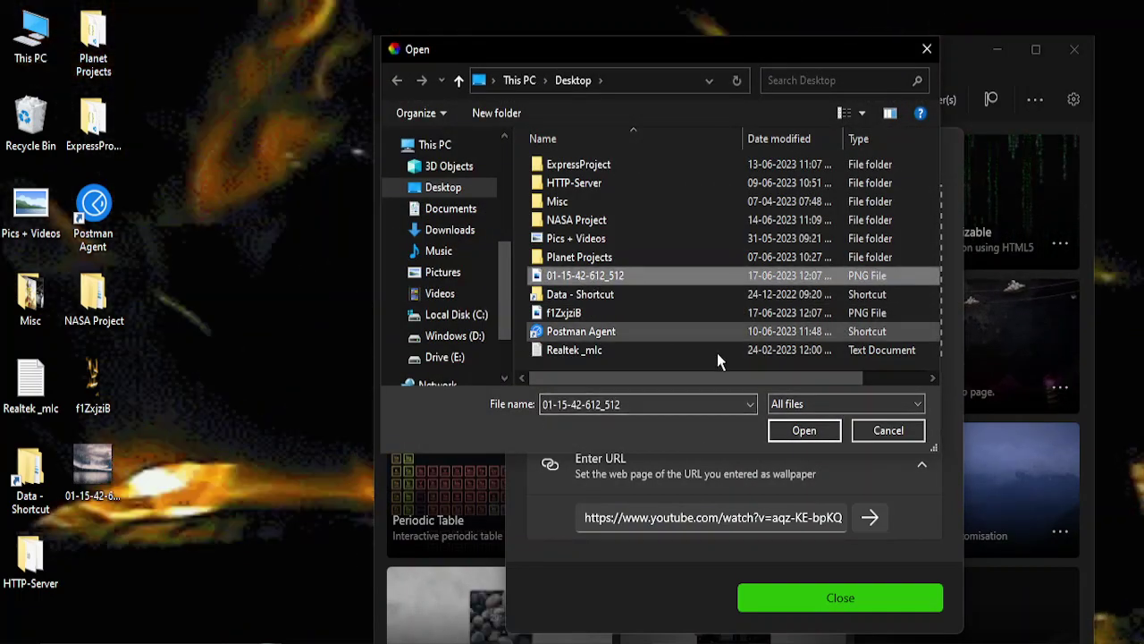
{"action": "left_click", "coordinate": [821, 432]}
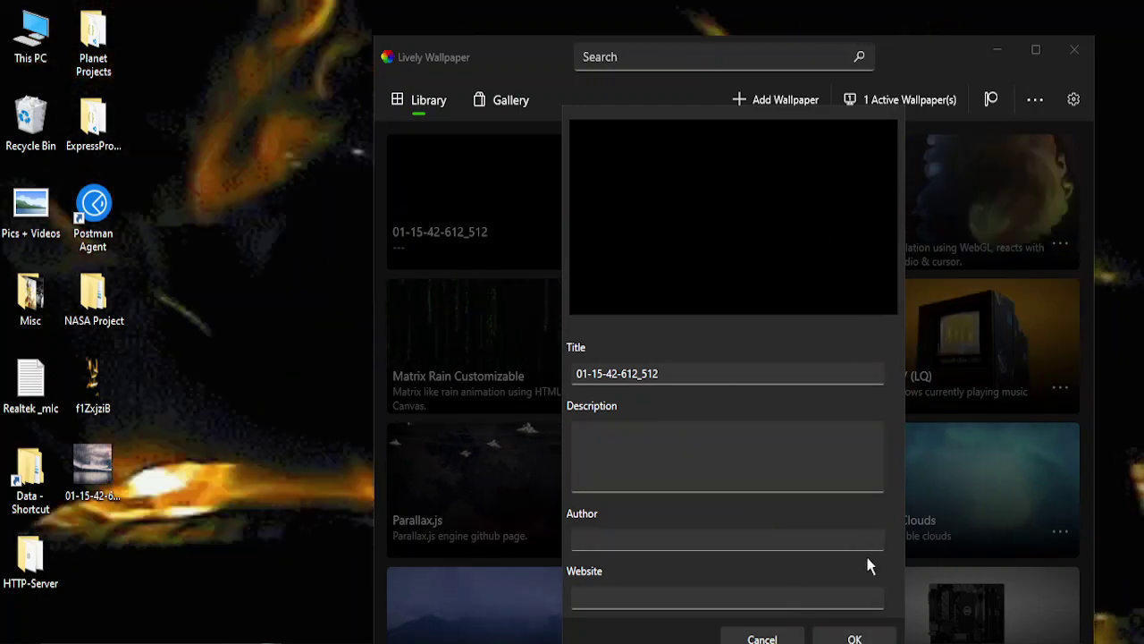
{"action": "left_click", "coordinate": [854, 639]}
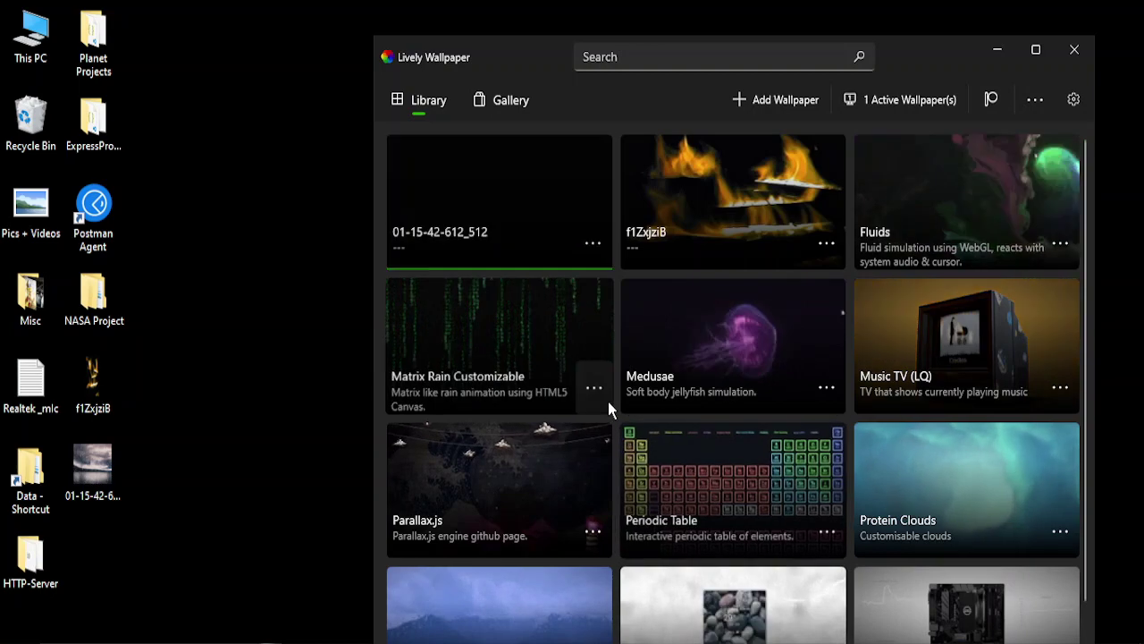
Step: Try the 01-15-42-612_512 and Matrix Rain Customizable wallpapers, settle on Fluids, then minimise Lively Wallpaper
{"action": "left_click", "coordinate": [389, 261]}
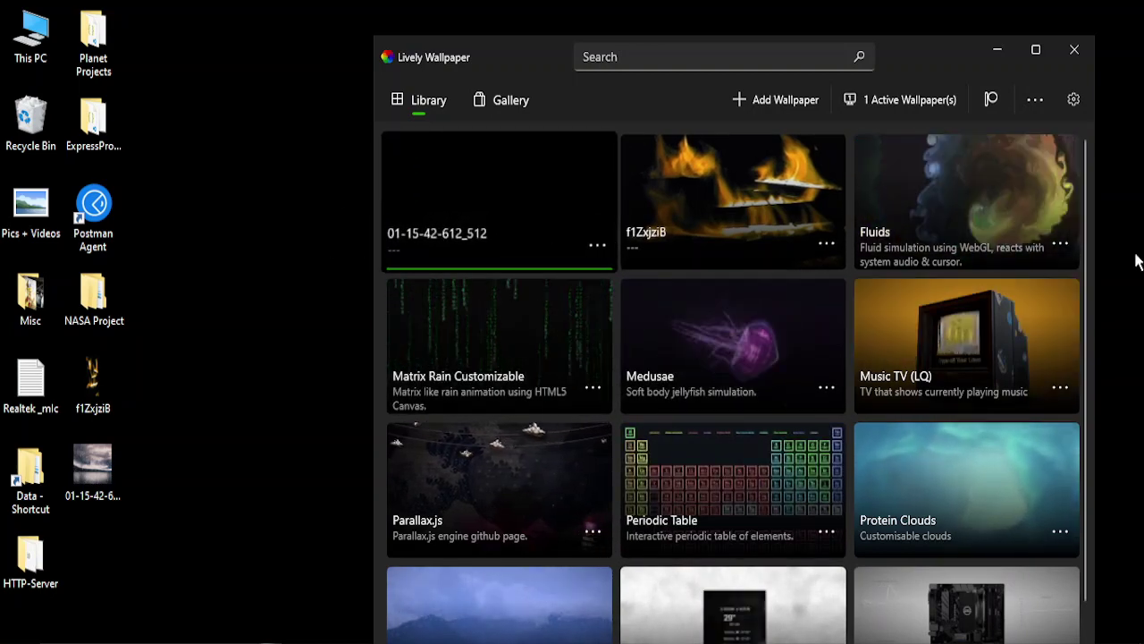
{"action": "left_click", "coordinate": [543, 365]}
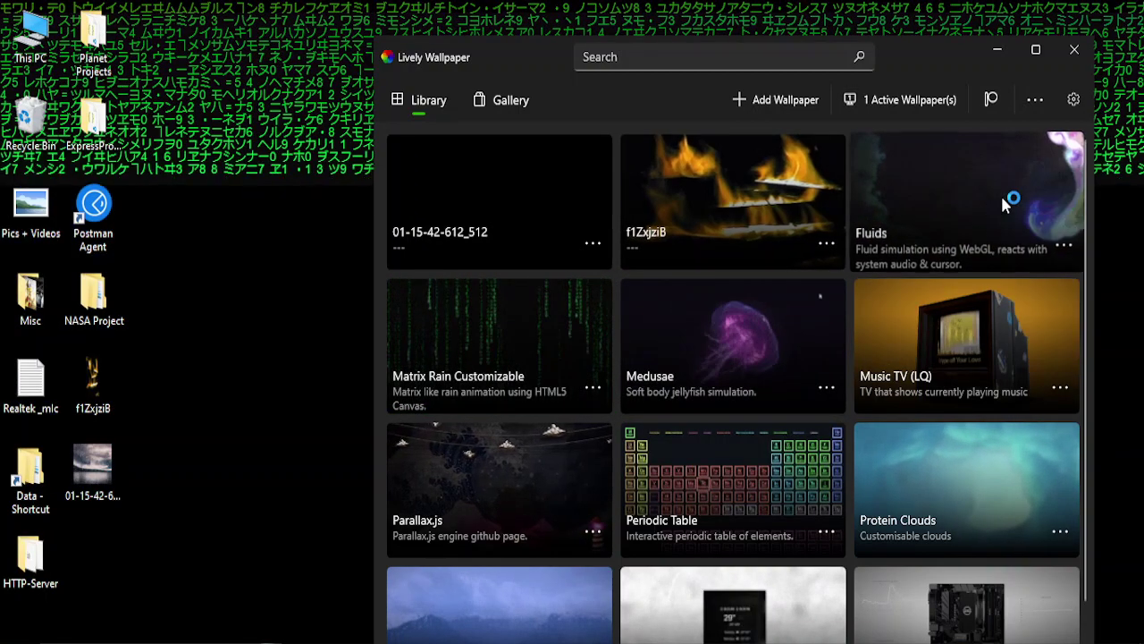
{"action": "left_click", "coordinate": [922, 265]}
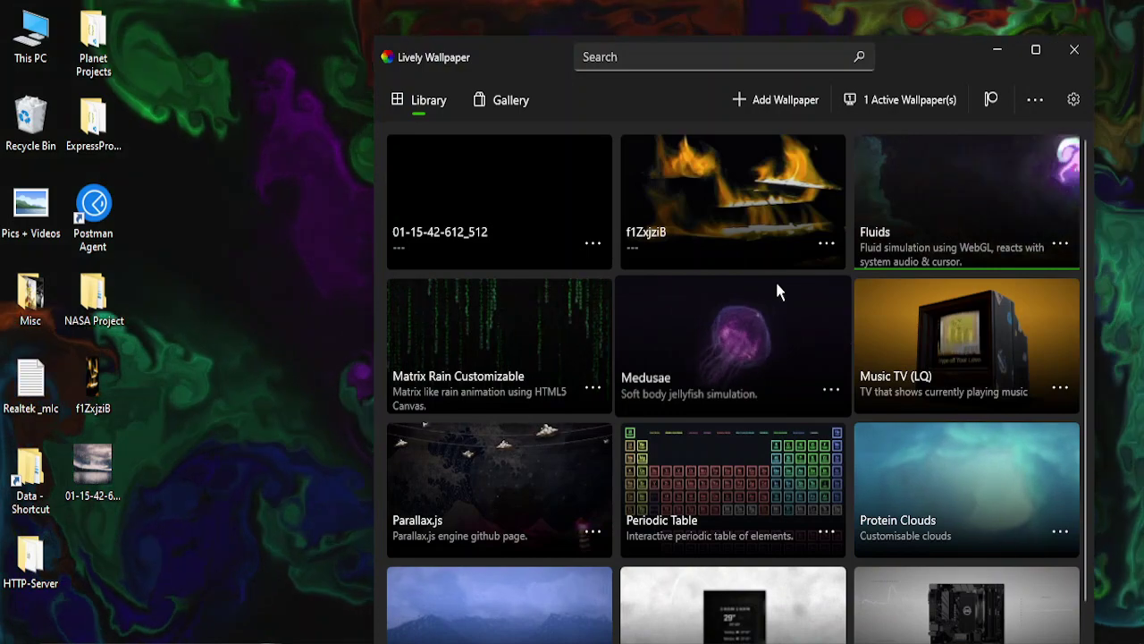
{"action": "left_click", "coordinate": [996, 49]}
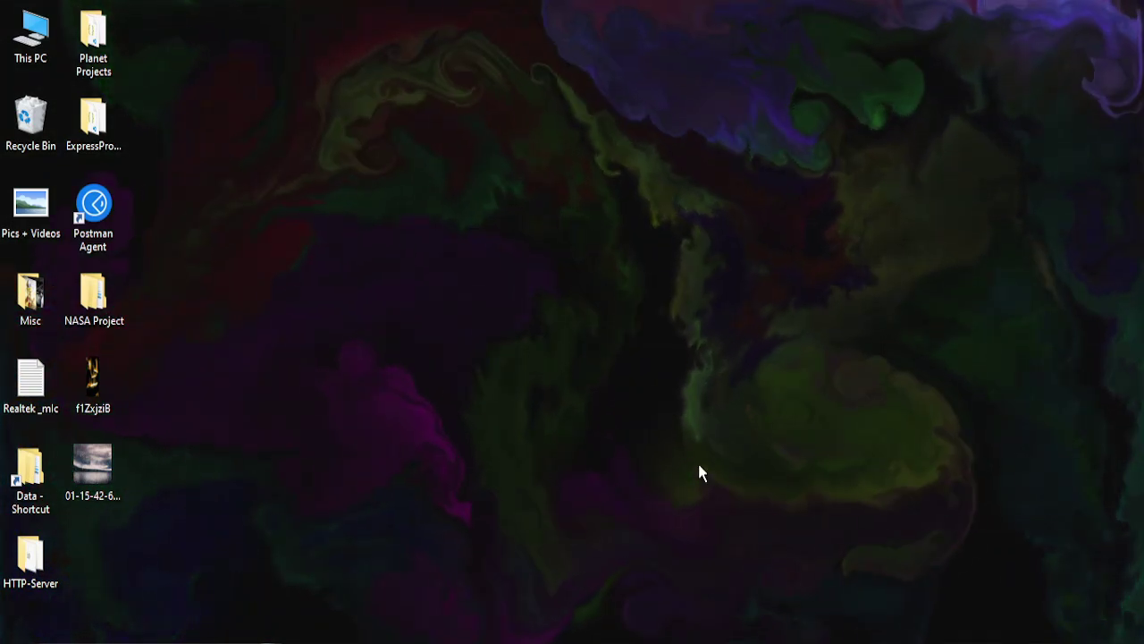